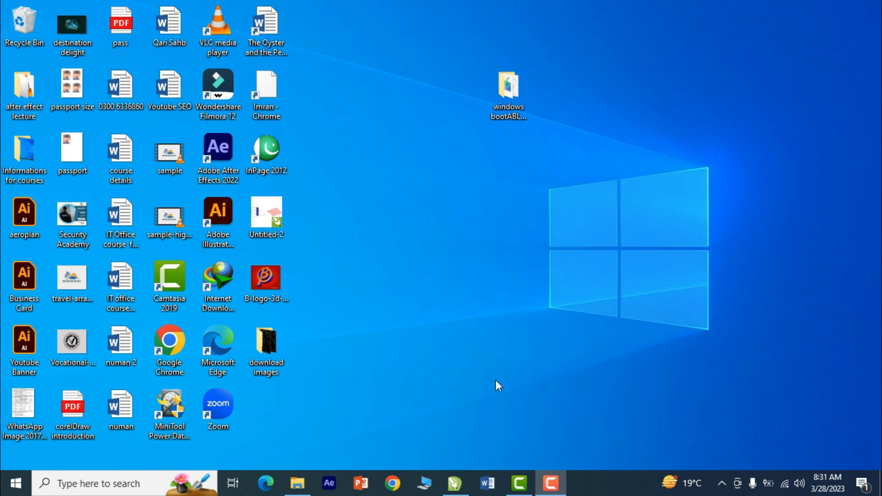
Switch to CorelDRAW and add the artistic text "GUI" in the upper part of the page.
{"action": "left_click", "coordinate": [465, 488]}
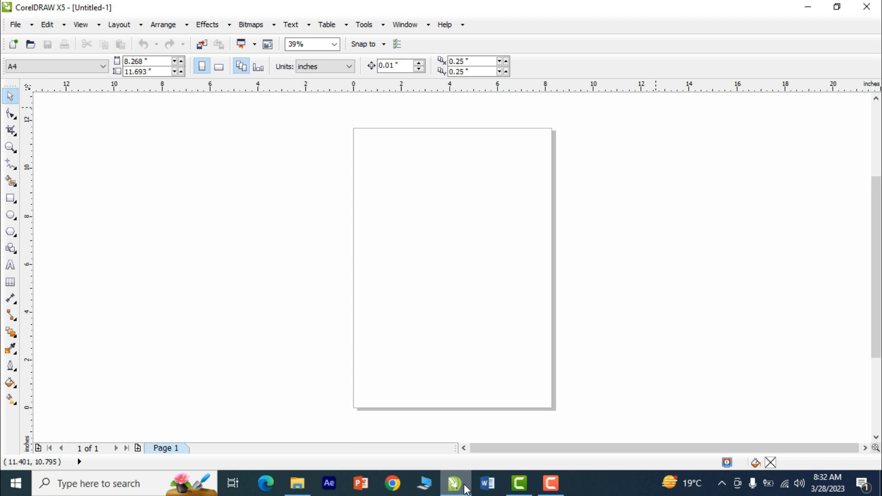
{"action": "left_click", "coordinate": [11, 261]}
{"action": "left_click", "coordinate": [387, 229]}
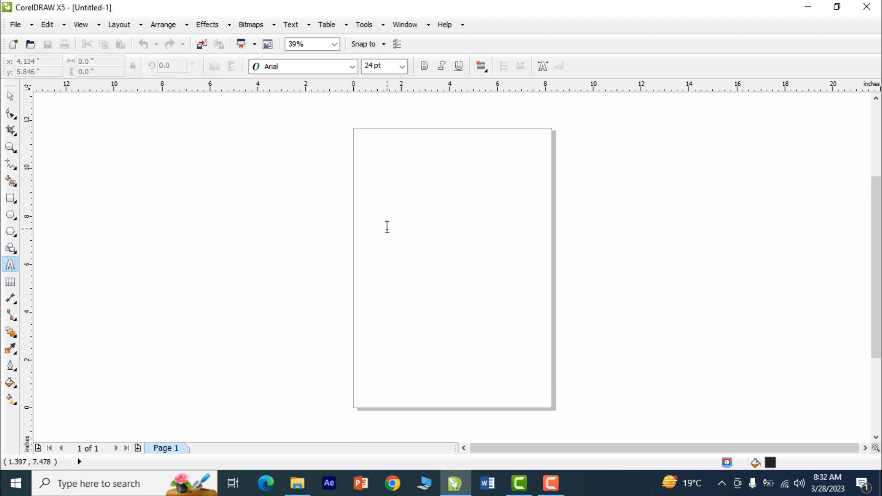
{"action": "type", "text": "GUI"}
{"action": "key", "text": "F2"}
{"action": "left_click_drag", "start_coordinate": [366, 193], "coordinate": [468, 257]}
Place a duplicate of the "GUI" text directly below the original.
{"action": "left_click", "coordinate": [10, 97]}
{"action": "left_click", "coordinate": [329, 280]}
{"action": "left_click_drag", "start_coordinate": [329, 281], "coordinate": [304, 242]}
{"action": "right_click", "coordinate": [305, 242]}
Replace the content of the lower text copy with "graphical User Interface".
{"action": "key", "text": "F8"}
{"action": "key", "text": "BackSpace"}
{"action": "key", "text": "BackSpace"}
{"action": "key", "text": "BackSpace"}
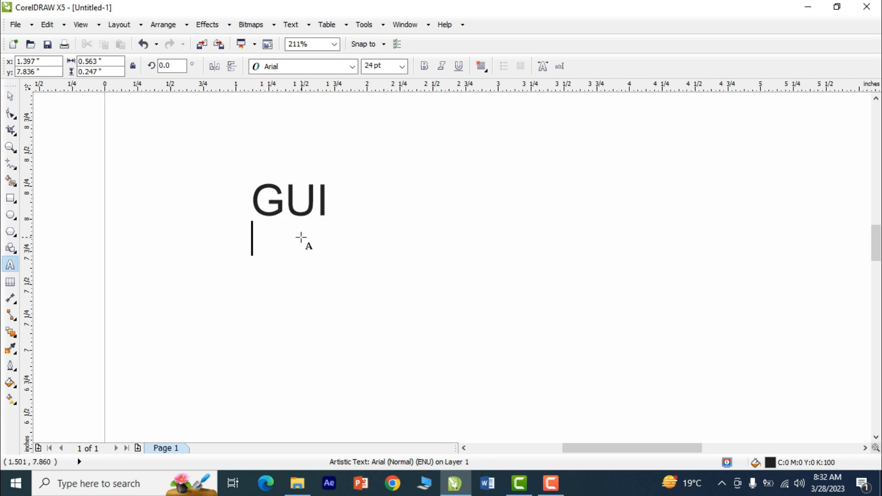
{"action": "type", "text": "grap"}
{"action": "type", "text": "p"}
{"action": "key", "text": "BackSpace"}
{"action": "key", "text": "BackSpace"}
{"action": "type", "text": "phical"}
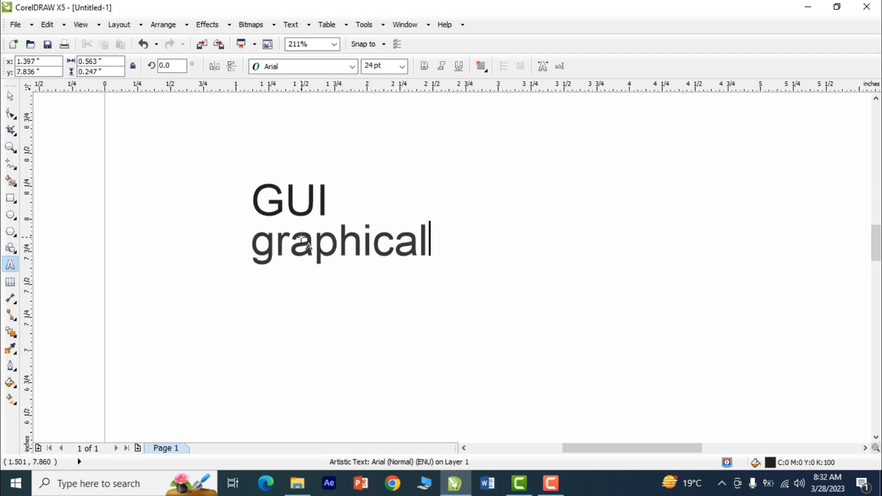
{"action": "type", "text": " User Interface"}
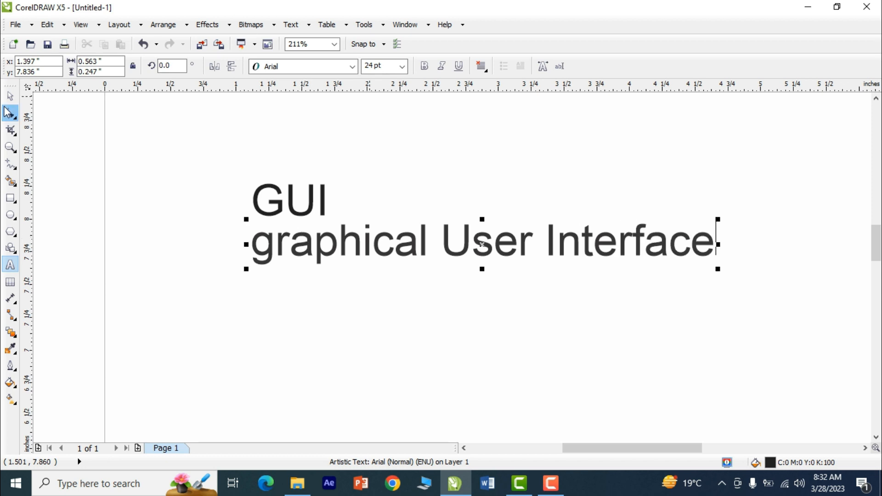
{"action": "left_click", "coordinate": [10, 97]}
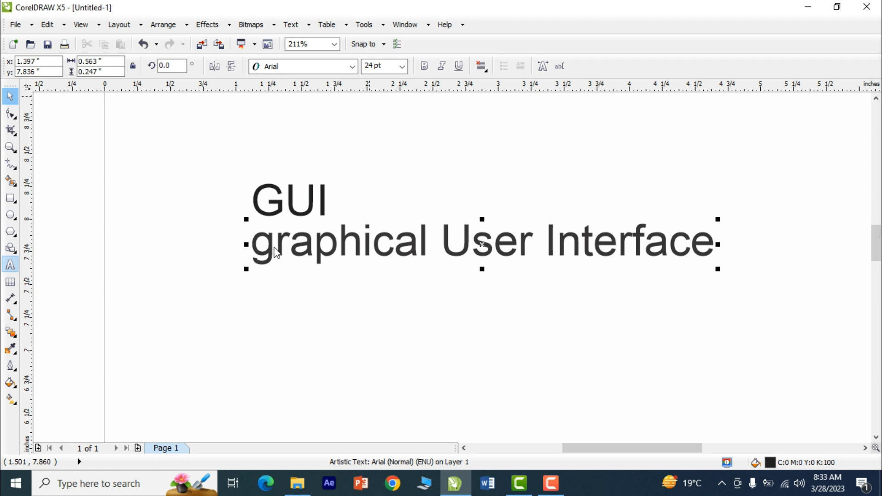
Capitalize the first letter of the lower text so it reads "Graphical User Interface", and clear the selection.
{"action": "left_click", "coordinate": [11, 98]}
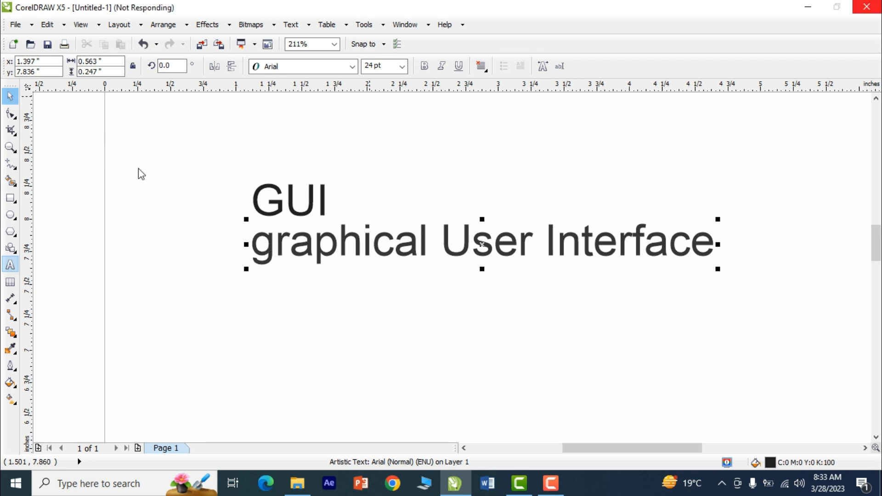
{"action": "double_click", "coordinate": [278, 240]}
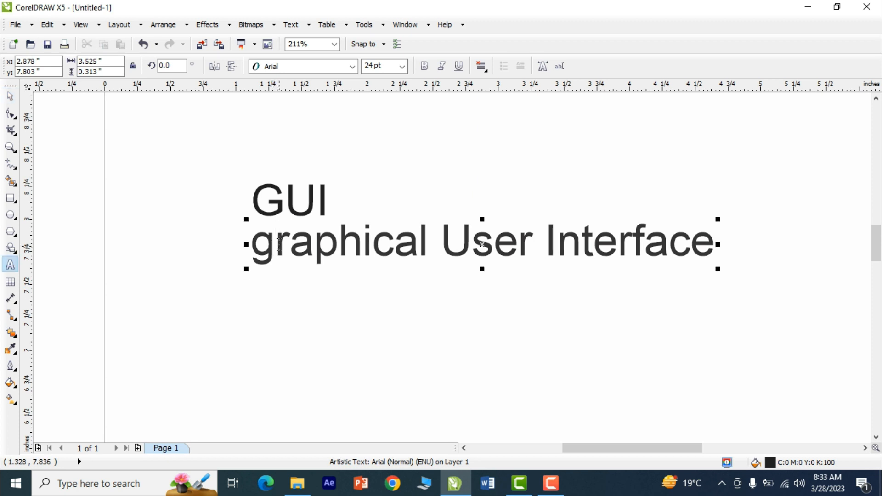
{"action": "key", "text": "BackSpace"}
{"action": "type", "text": "G"}
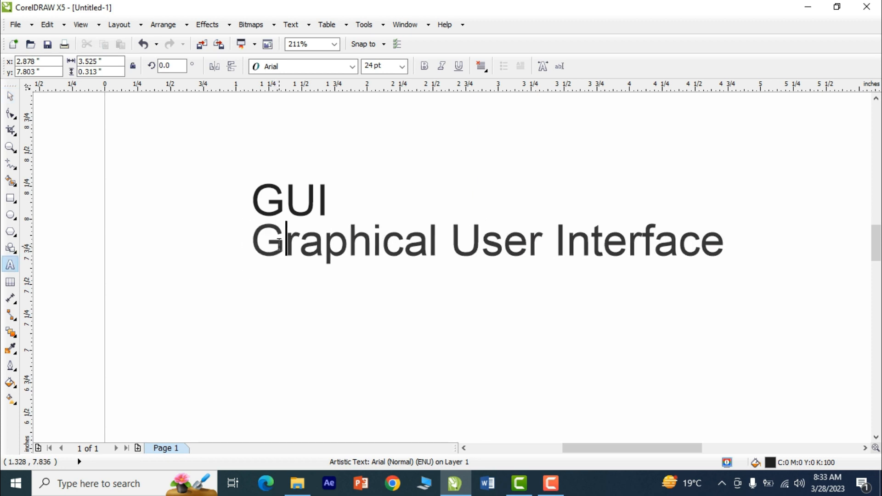
{"action": "left_click", "coordinate": [11, 97]}
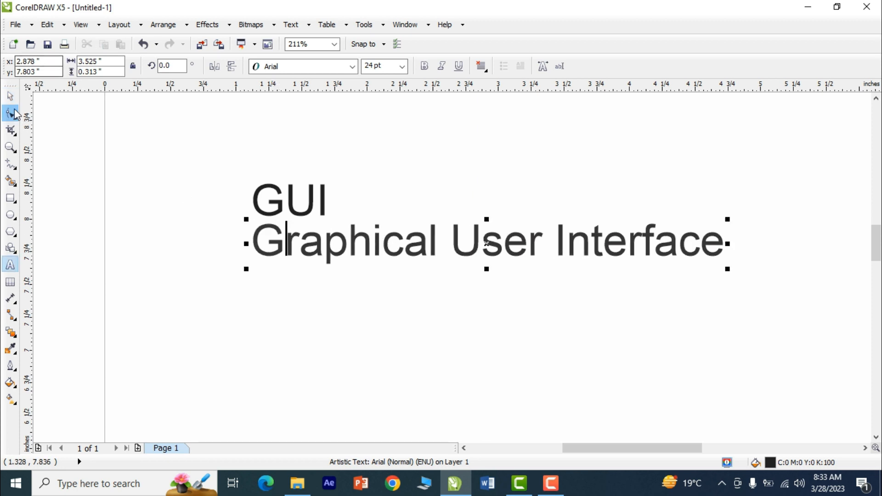
{"action": "left_click", "coordinate": [243, 171]}
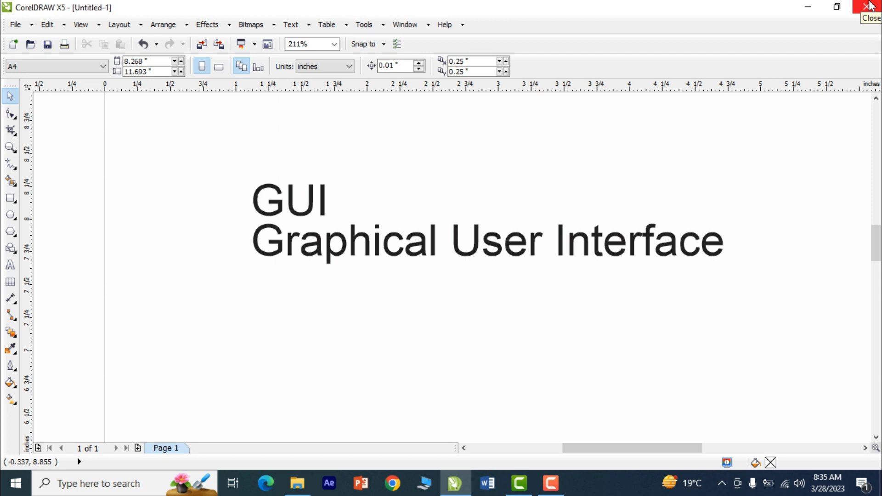
Restore the CorelDRAW window down from full screen, stretch it taller, and maximize it again.
{"action": "left_click", "coordinate": [837, 7]}
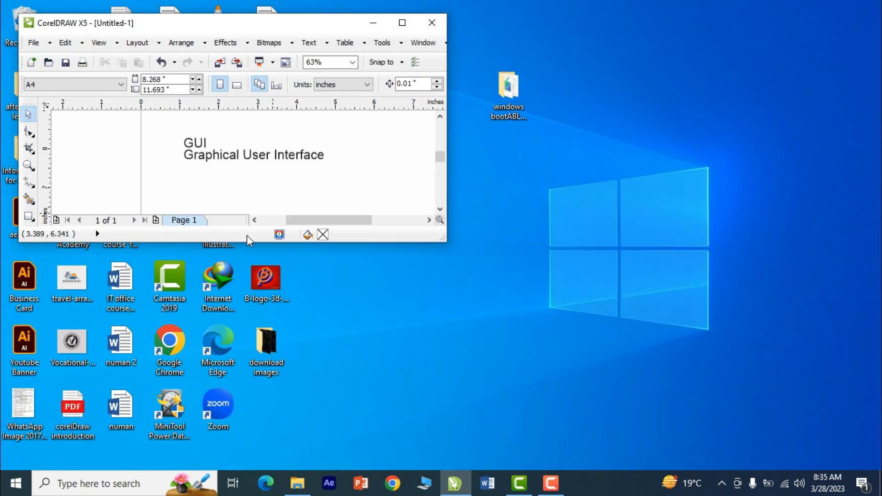
{"action": "left_click_drag", "start_coordinate": [249, 242], "coordinate": [251, 371]}
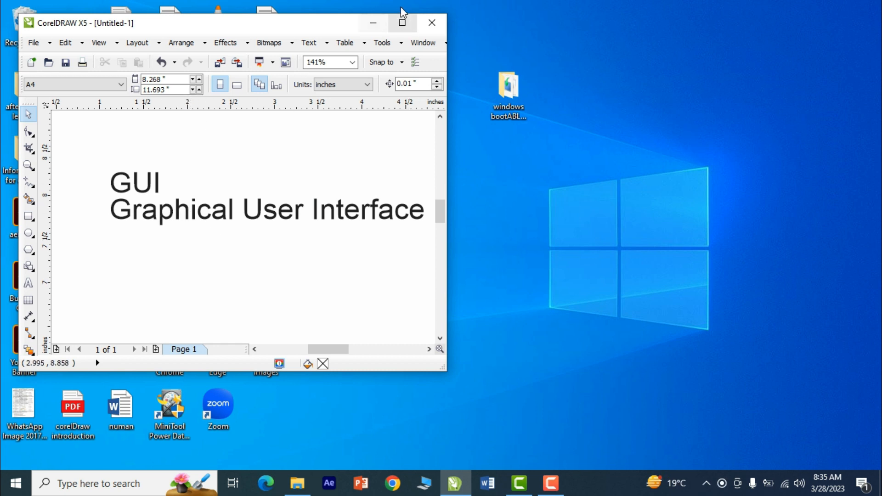
{"action": "left_click", "coordinate": [402, 23]}
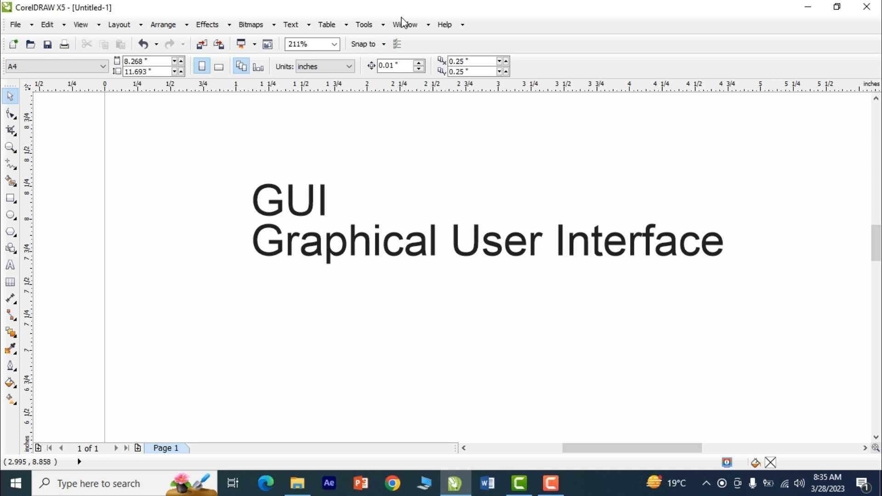
Minimize the CorelDRAW window to the desktop and bring it back.
{"action": "left_click", "coordinate": [809, 8]}
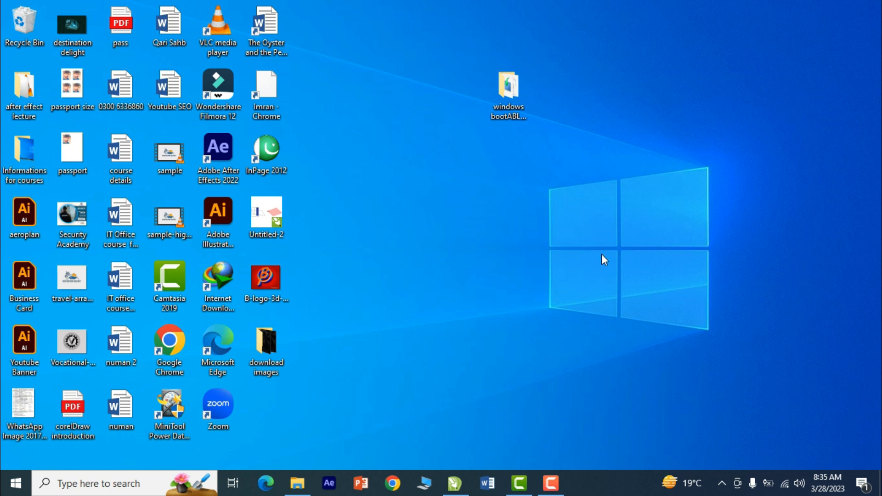
{"action": "left_click", "coordinate": [456, 490]}
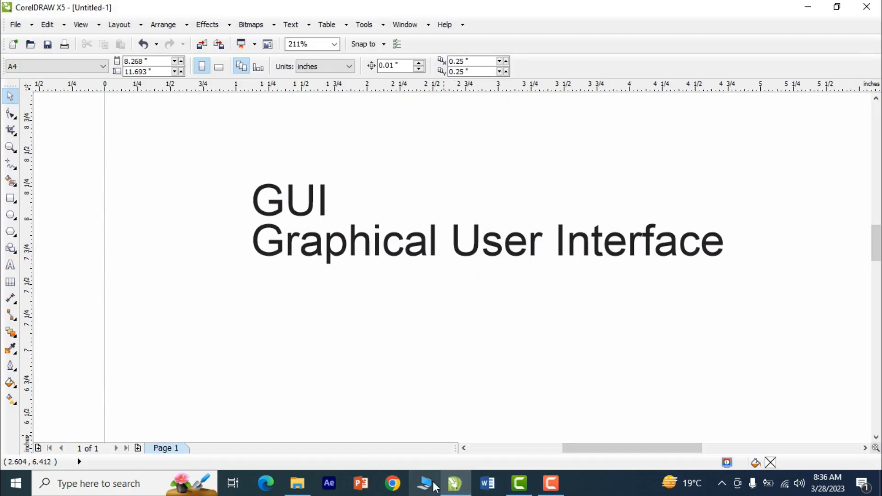
{"action": "mouse_move", "coordinate": [445, 491]}
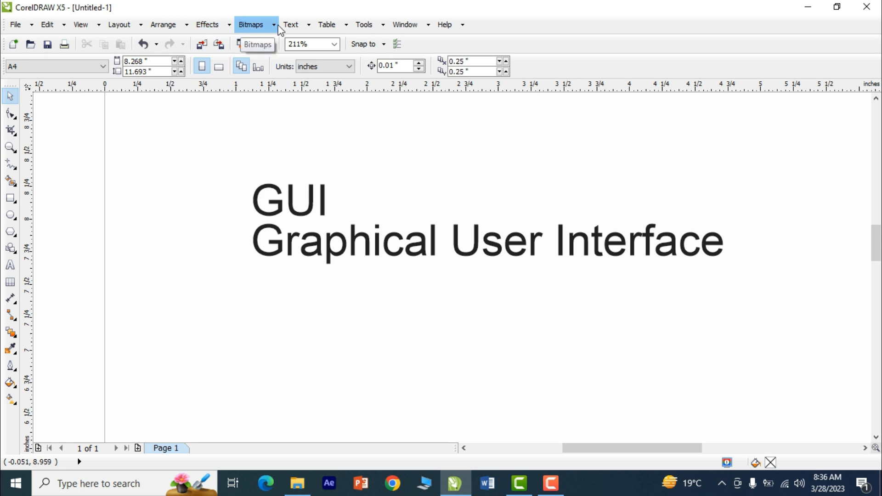
{"action": "left_click", "coordinate": [18, 25]}
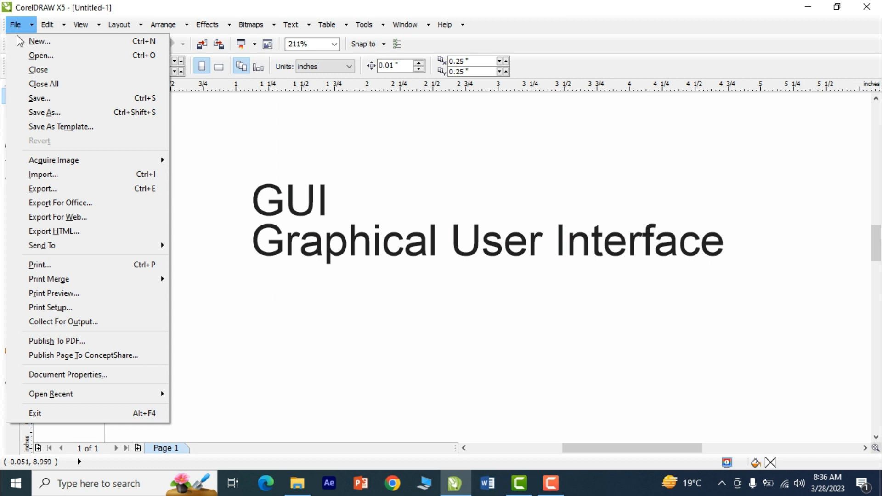
{"action": "mouse_move", "coordinate": [47, 25]}
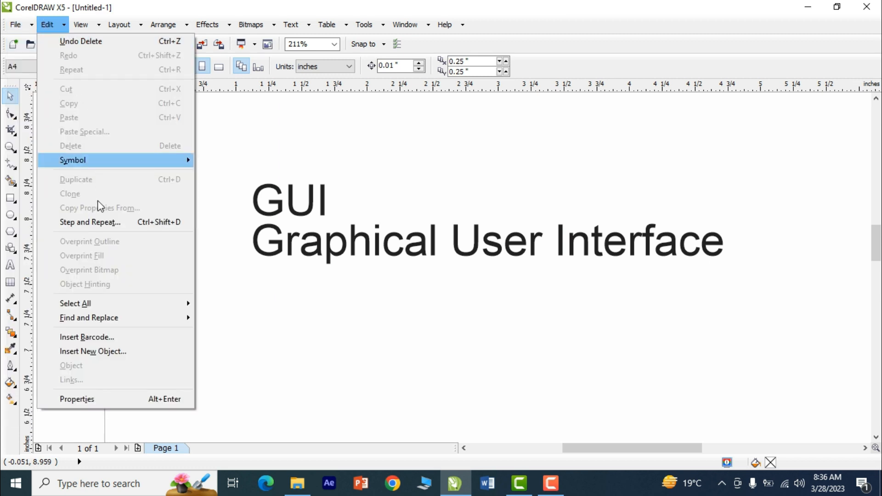
{"action": "mouse_move", "coordinate": [83, 30]}
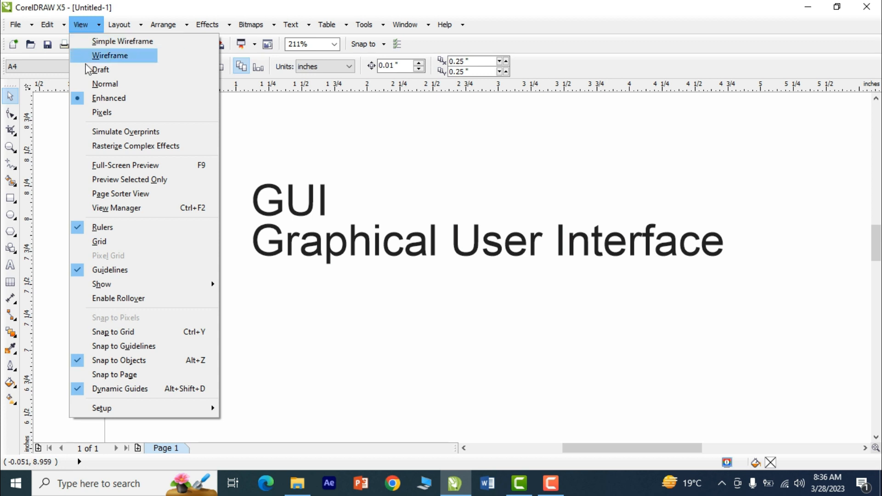
{"action": "mouse_move", "coordinate": [114, 20]}
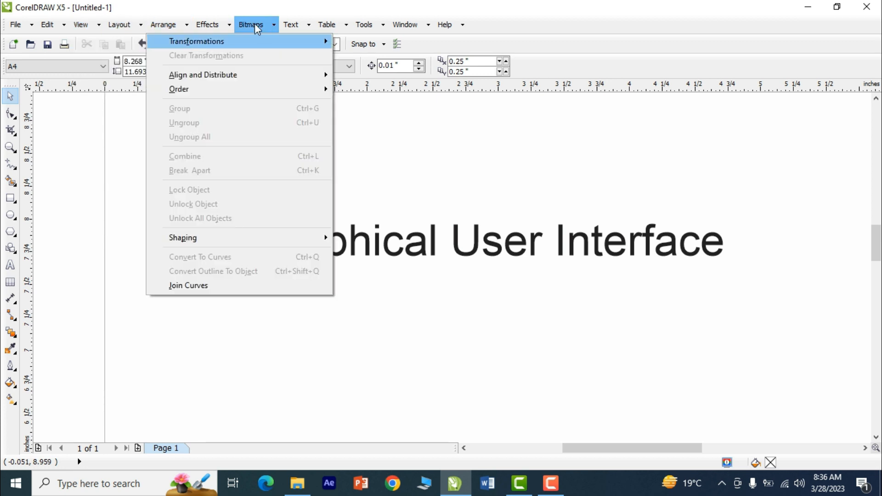
{"action": "mouse_move", "coordinate": [255, 24]}
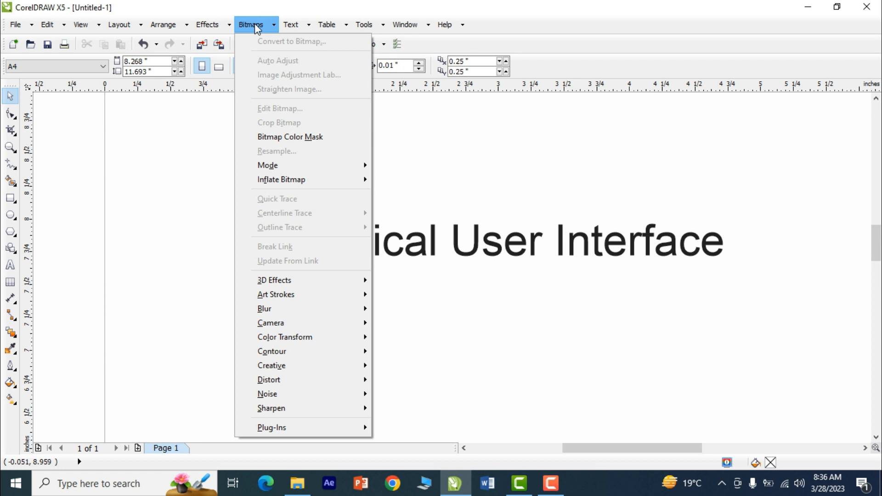
{"action": "mouse_move", "coordinate": [207, 24]}
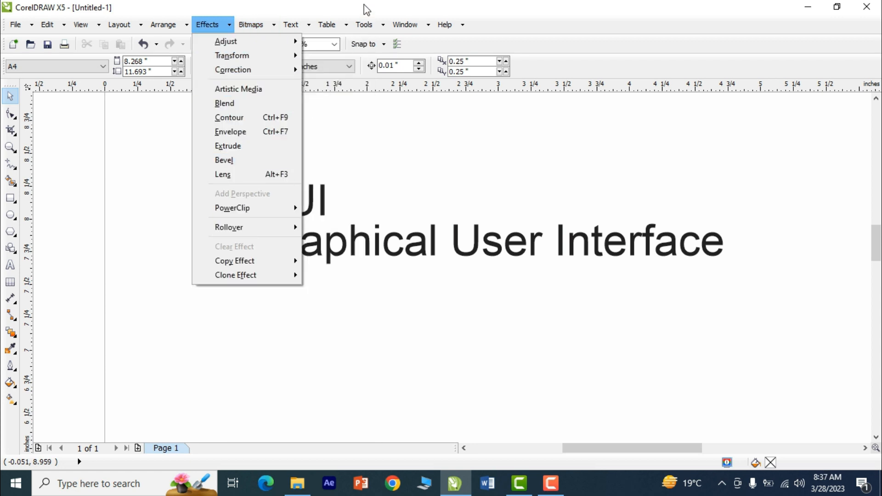
{"action": "left_click", "coordinate": [366, 9]}
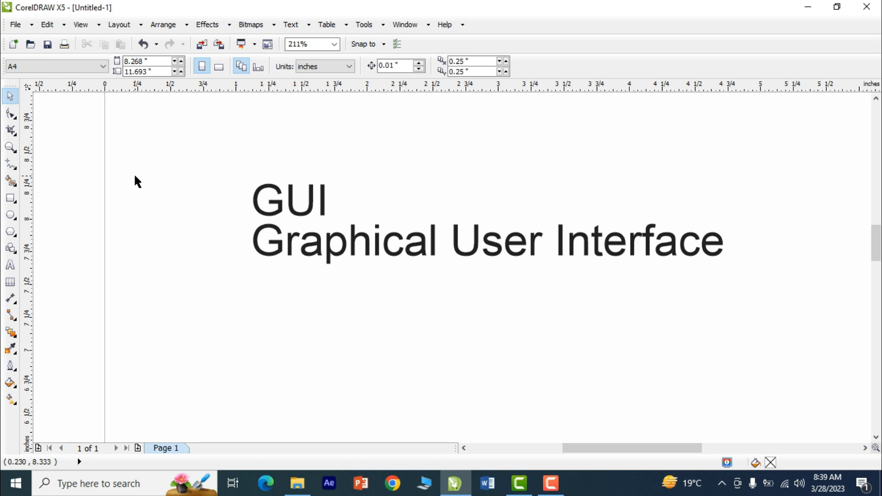
Select the "GUI" text to view its object and font properties, and clear the selection.
{"action": "left_click", "coordinate": [277, 205]}
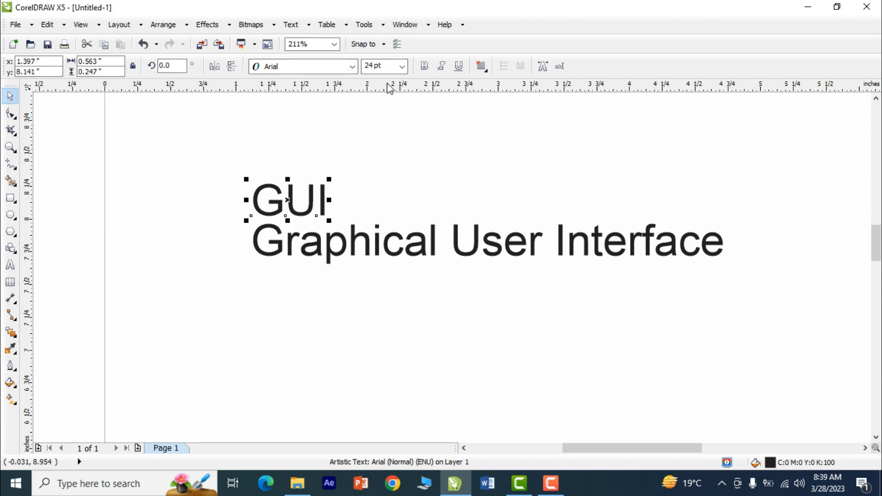
{"action": "left_click", "coordinate": [380, 143]}
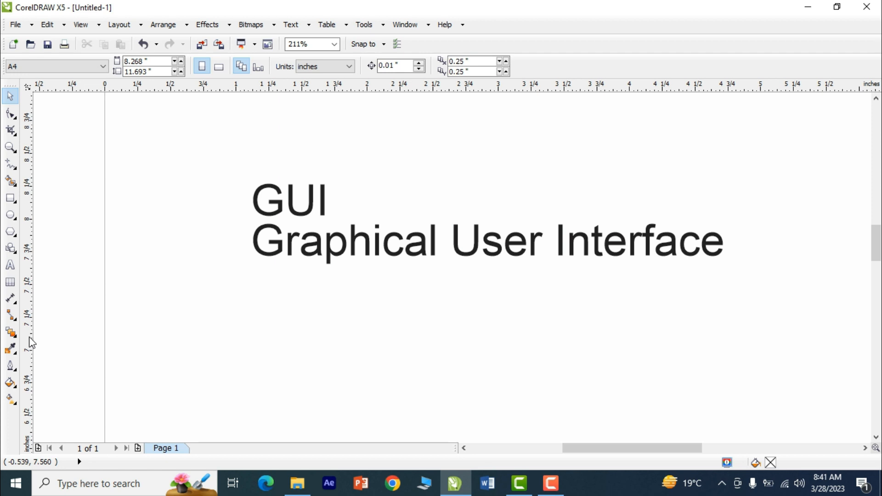
Hide the rulers around the drawing area.
{"action": "left_click", "coordinate": [81, 25]}
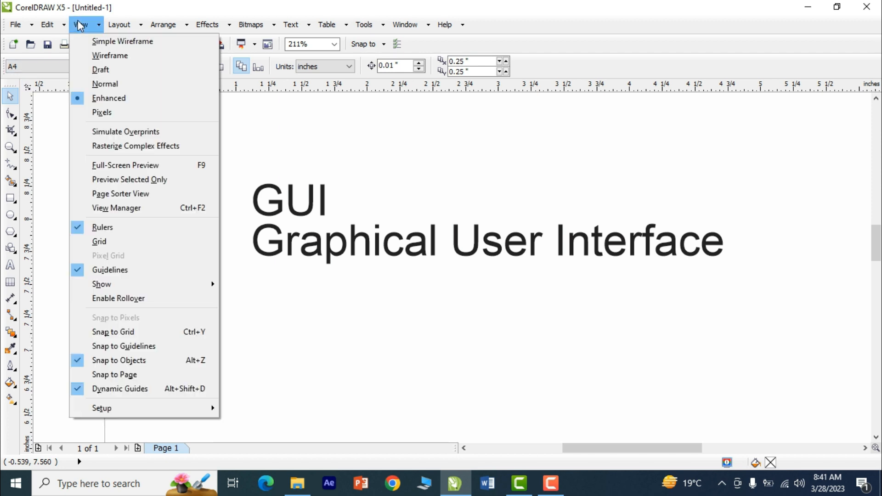
{"action": "left_click", "coordinate": [90, 229]}
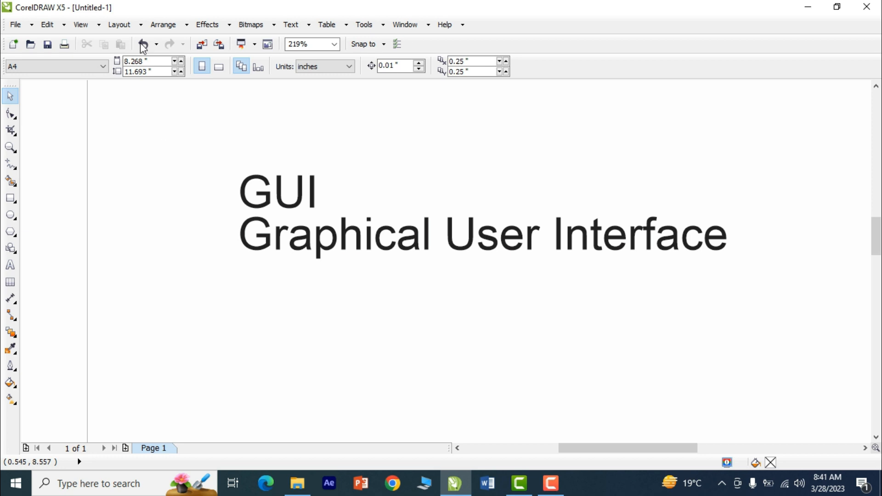
Draw a rectangle about 0.83 by 0.53 inches beside the "GUI" text, and delete it.
{"action": "left_click", "coordinate": [10, 199]}
{"action": "left_click_drag", "start_coordinate": [104, 136], "coordinate": [217, 207]}
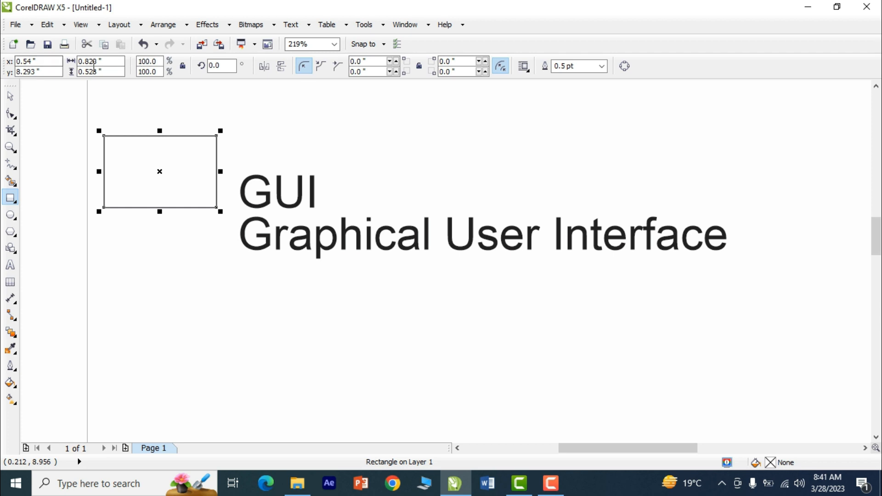
{"action": "left_click", "coordinate": [13, 96]}
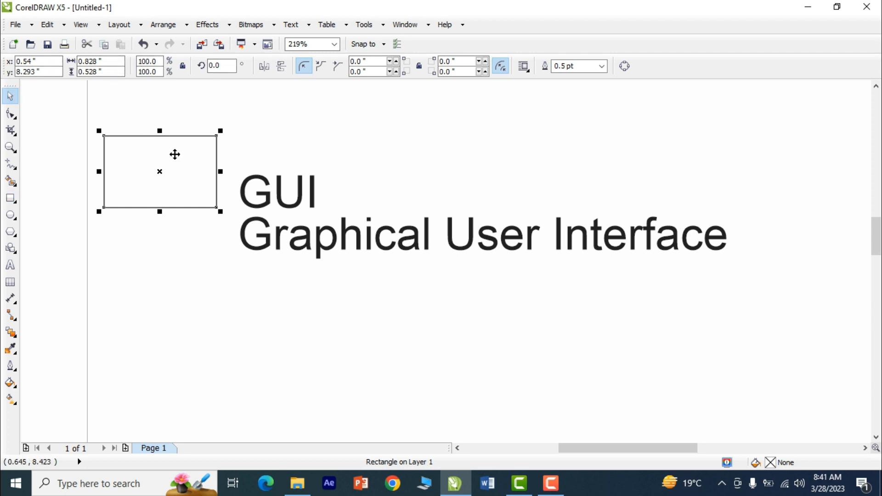
{"action": "key", "text": "Delete"}
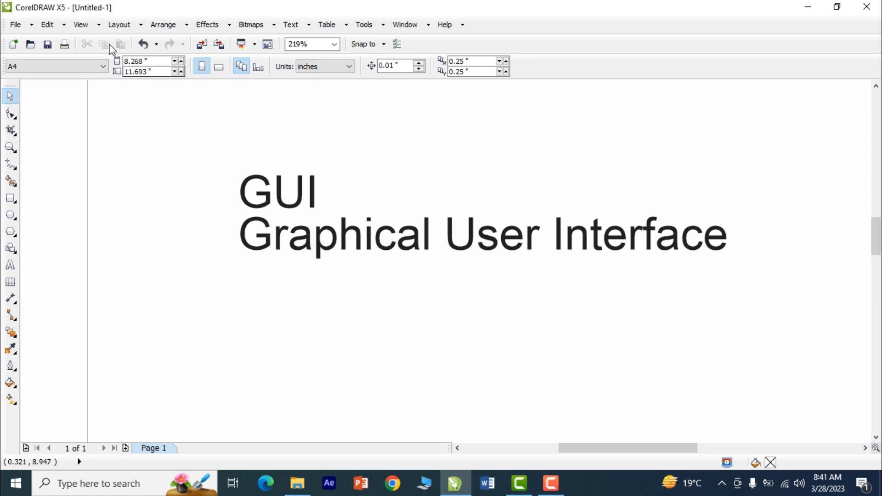
Show the rulers around the drawing area again.
{"action": "left_click", "coordinate": [82, 25]}
{"action": "left_click", "coordinate": [372, 166]}
{"action": "left_click", "coordinate": [82, 25]}
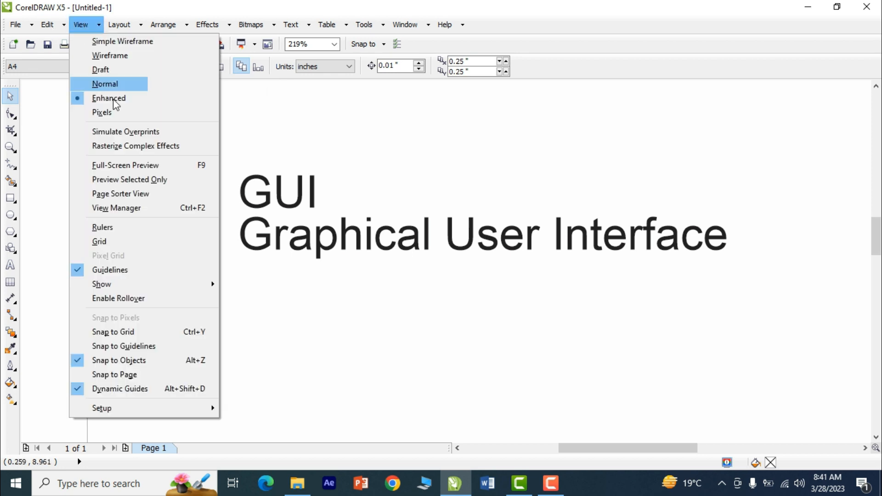
{"action": "left_click", "coordinate": [107, 229]}
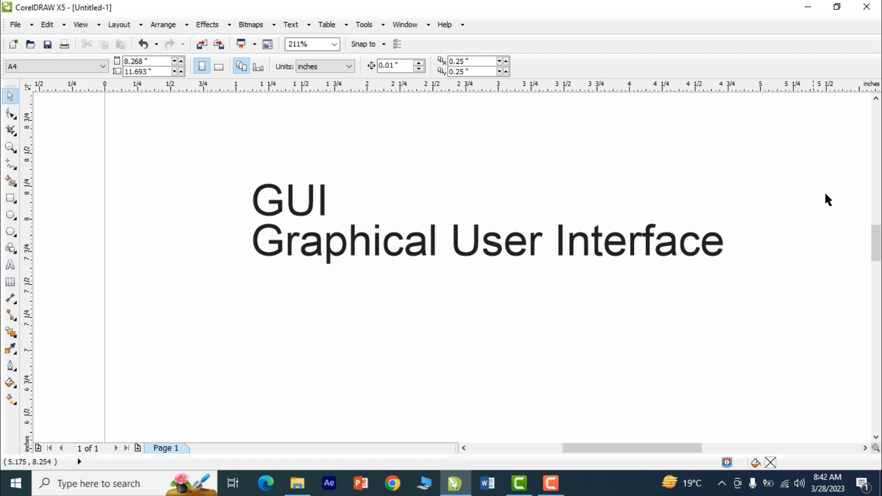
{"action": "mouse_move", "coordinate": [877, 252]}
{"action": "left_mouse_down"}
{"action": "mouse_move", "coordinate": [877, 219]}
{"action": "mouse_move", "coordinate": [879, 243]}
{"action": "left_mouse_up"}
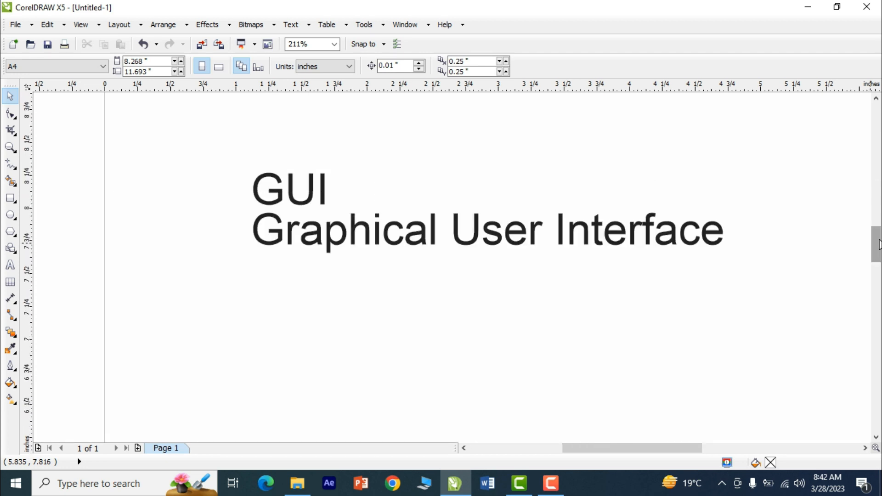
{"action": "scroll", "coordinate": [762, 229], "scroll_direction": "up", "scroll_amount": 2}
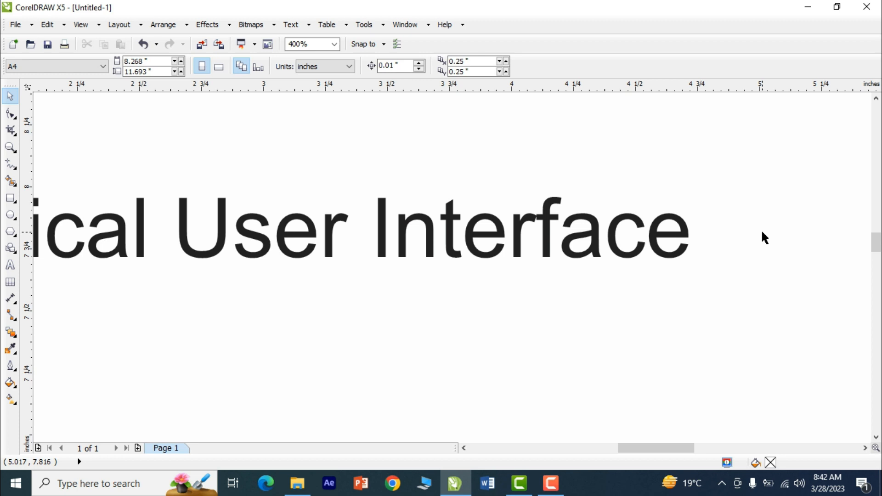
Zoom in and out on the title text between 200% and 400% to examine it at different magnifications.
{"action": "scroll", "coordinate": [761, 232], "scroll_direction": "down", "scroll_amount": 2}
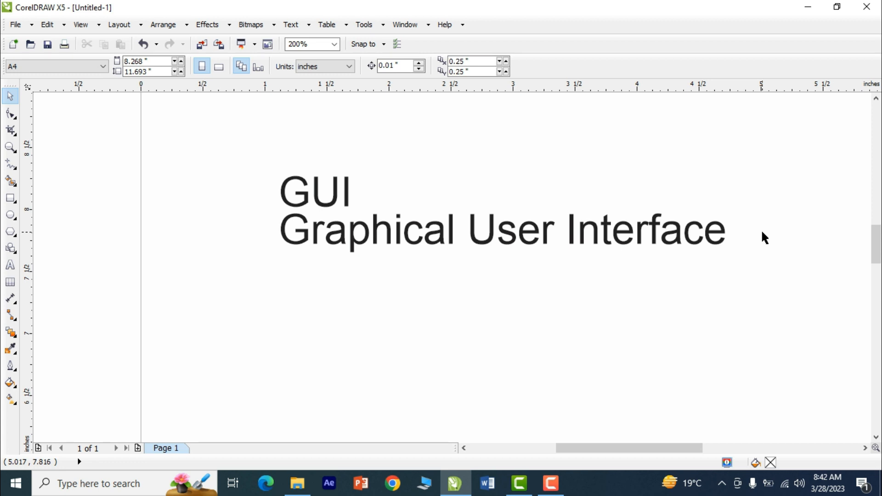
{"action": "scroll", "coordinate": [394, 276], "scroll_direction": "up", "scroll_amount": 2}
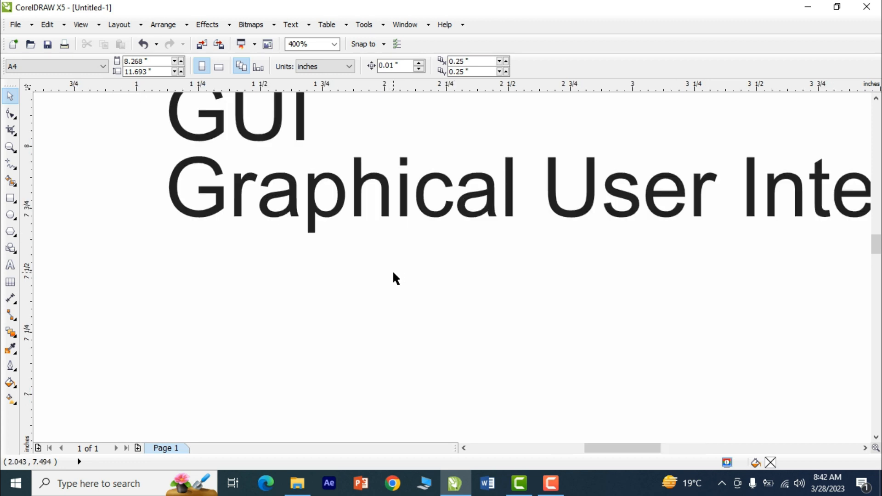
{"action": "scroll", "coordinate": [394, 276], "scroll_direction": "down", "scroll_amount": 2}
{"action": "scroll", "coordinate": [393, 273], "scroll_direction": "up", "scroll_amount": 2}
{"action": "scroll", "coordinate": [393, 273], "scroll_direction": "down", "scroll_amount": 2}
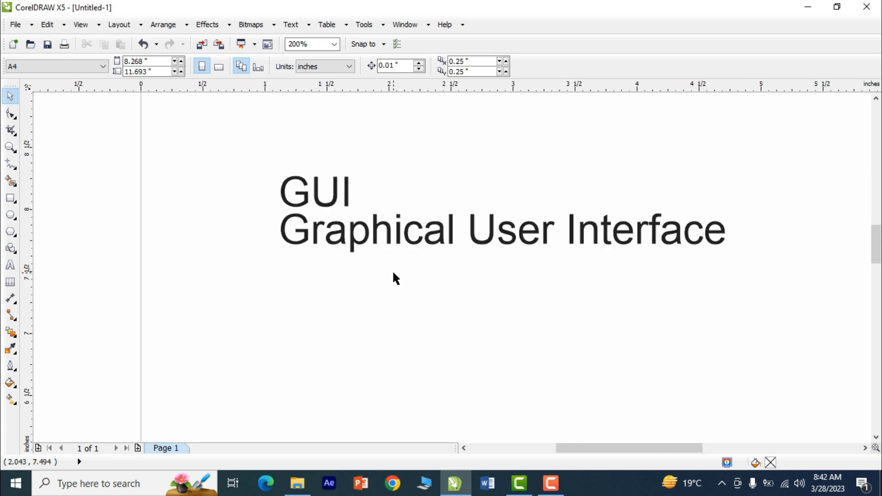
{"action": "scroll", "coordinate": [393, 274], "scroll_direction": "up", "scroll_amount": 2}
{"action": "scroll", "coordinate": [393, 273], "scroll_direction": "up", "scroll_amount": 1}
{"action": "scroll", "coordinate": [393, 273], "scroll_direction": "down", "scroll_amount": 1}
{"action": "scroll", "coordinate": [393, 273], "scroll_direction": "up", "scroll_amount": 1}
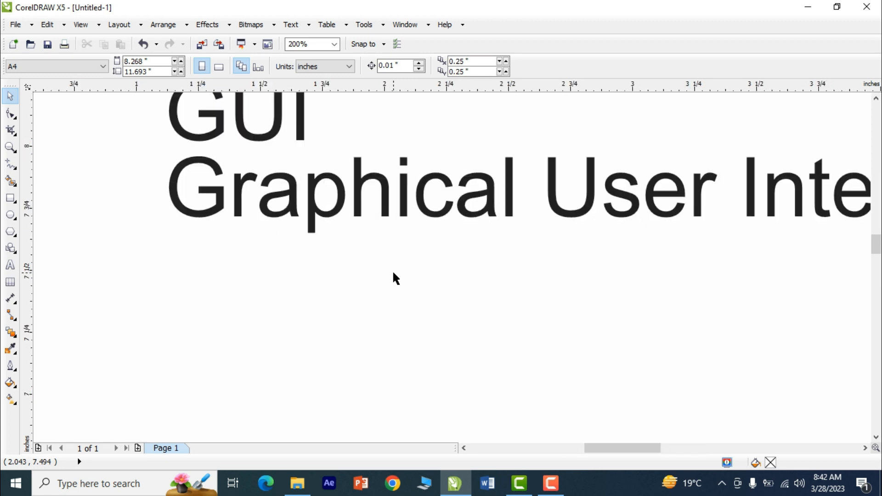
{"action": "scroll", "coordinate": [393, 273], "scroll_direction": "down", "scroll_amount": 1}
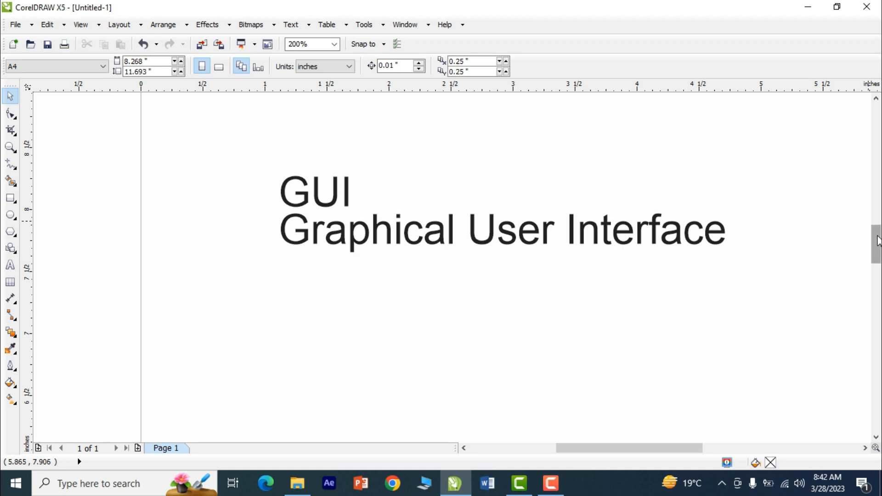
Scroll the drawing area vertically and horizontally to view the title text and the whole page.
{"action": "mouse_move", "coordinate": [878, 241]}
{"action": "left_mouse_down"}
{"action": "mouse_move", "coordinate": [877, 203]}
{"action": "mouse_move", "coordinate": [878, 260]}
{"action": "mouse_move", "coordinate": [877, 235]}
{"action": "left_mouse_up"}
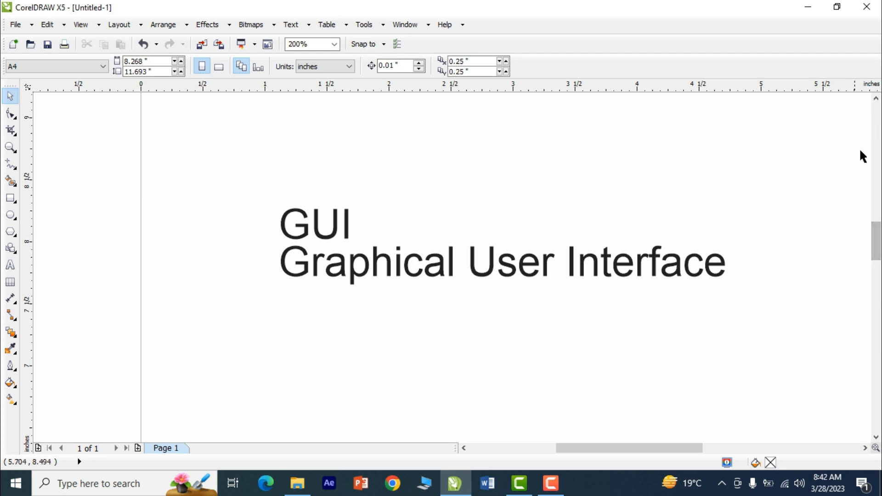
{"action": "mouse_move", "coordinate": [876, 242]}
{"action": "left_mouse_down"}
{"action": "mouse_move", "coordinate": [878, 280]}
{"action": "mouse_move", "coordinate": [878, 256]}
{"action": "left_mouse_up"}
{"action": "left_click_drag", "start_coordinate": [673, 447], "coordinate": [650, 444]}
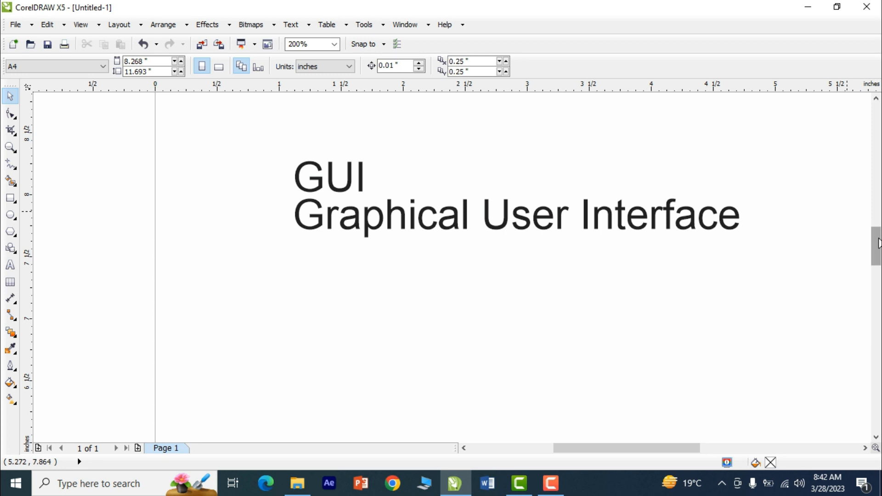
{"action": "mouse_move", "coordinate": [878, 243]}
{"action": "left_mouse_down"}
{"action": "mouse_move", "coordinate": [878, 259]}
{"action": "mouse_move", "coordinate": [878, 240]}
{"action": "left_mouse_up"}
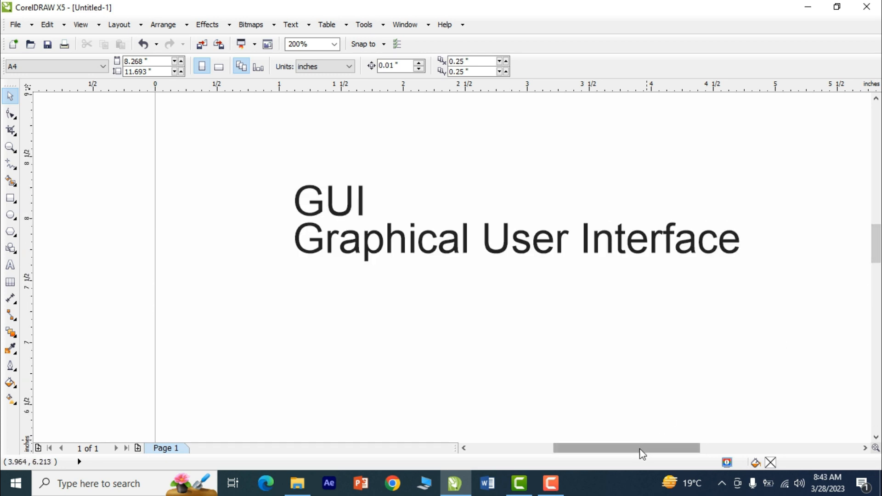
{"action": "left_click_drag", "start_coordinate": [640, 448], "coordinate": [634, 449]}
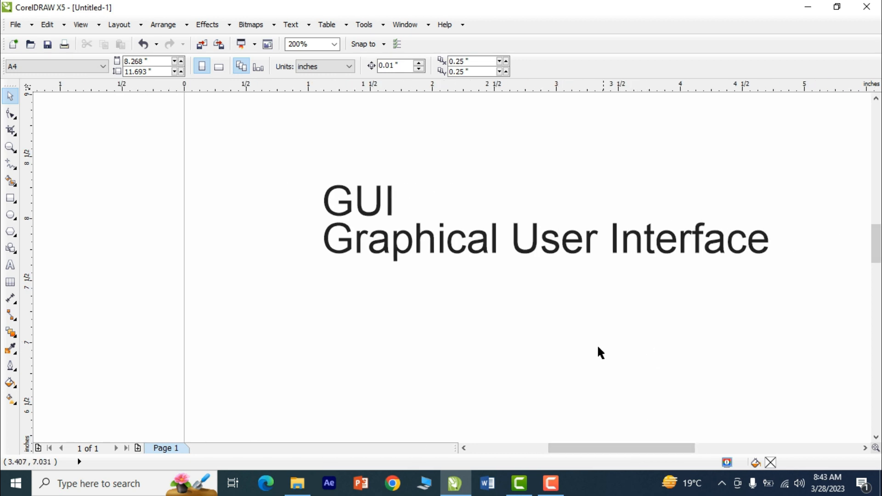
{"action": "scroll", "coordinate": [594, 351], "scroll_direction": "down", "scroll_amount": 3}
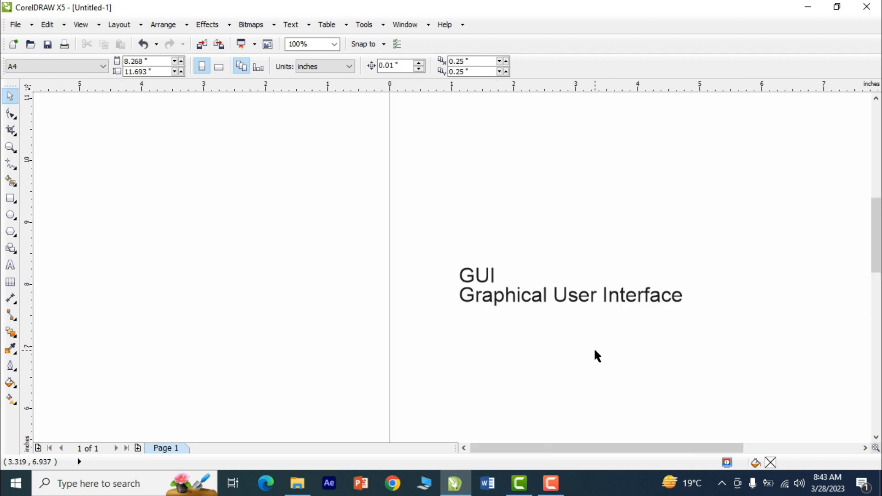
{"action": "left_click", "coordinate": [876, 437]}
{"action": "left_click", "coordinate": [877, 436]}
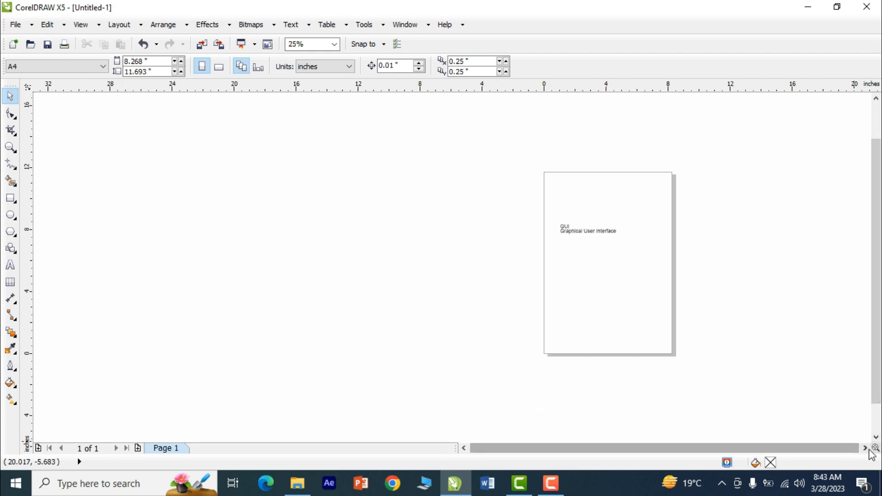
{"action": "left_click", "coordinate": [865, 447]}
{"action": "left_click", "coordinate": [865, 448]}
{"action": "left_click", "coordinate": [865, 448]}
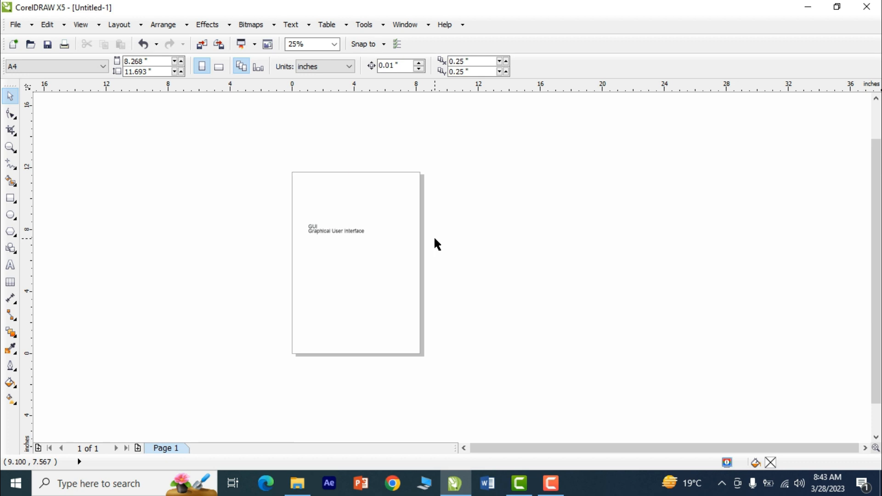
Draw a portrait rectangle about 5.9 by 8.6 inches outside the page, on its left side, and leave it deselected.
{"action": "key", "text": "F2"}
{"action": "left_click_drag", "start_coordinate": [223, 158], "coordinate": [459, 358]}
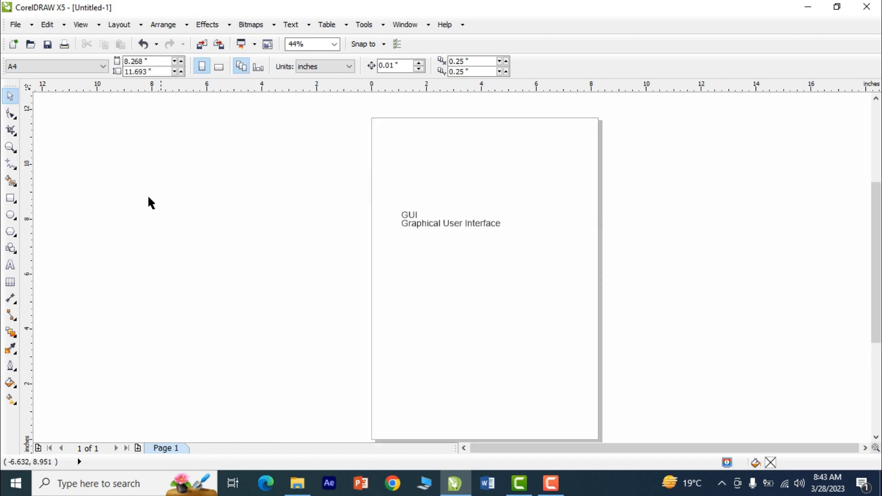
{"action": "left_click", "coordinate": [10, 199]}
{"action": "left_click_drag", "start_coordinate": [170, 145], "coordinate": [331, 381]}
{"action": "left_click", "coordinate": [10, 96]}
{"action": "left_click", "coordinate": [159, 155]}
{"action": "left_click", "coordinate": [216, 209]}
{"action": "mouse_move", "coordinate": [288, 239]}
{"action": "left_mouse_down"}
{"action": "mouse_move", "coordinate": [296, 230]}
{"action": "mouse_move", "coordinate": [282, 227]}
{"action": "left_mouse_up"}
{"action": "left_click", "coordinate": [116, 230]}
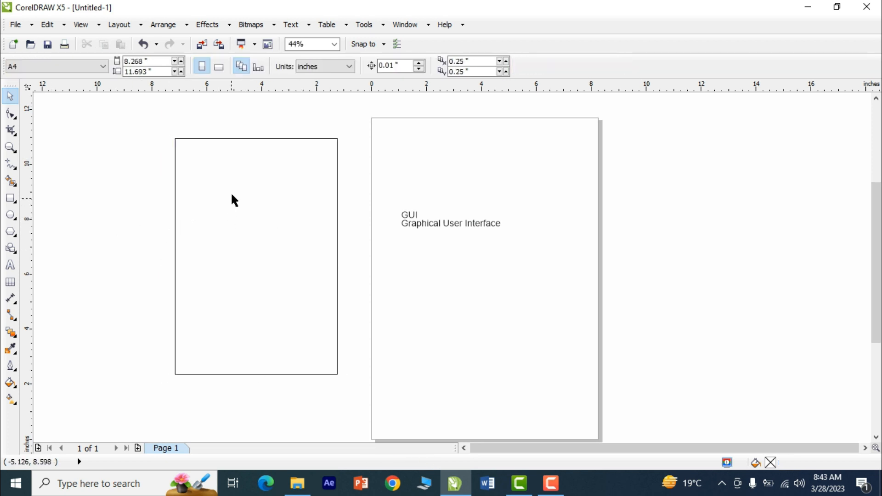
{"action": "left_click", "coordinate": [244, 258]}
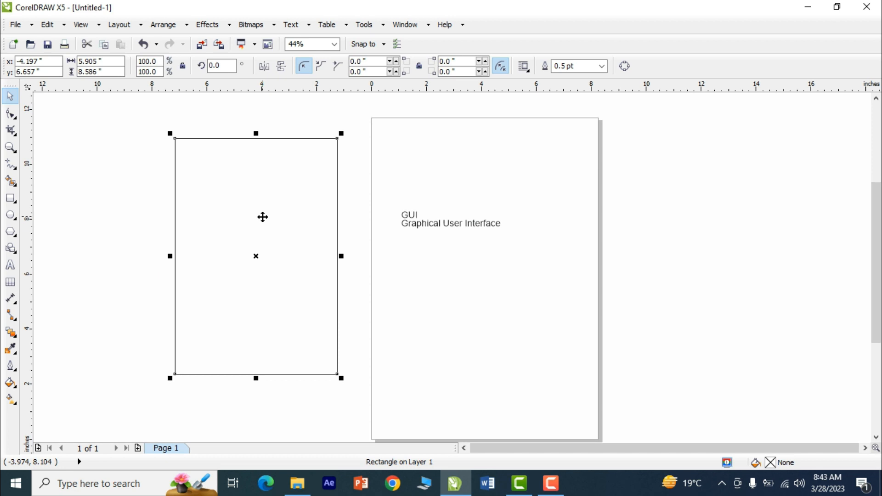
{"action": "left_click", "coordinate": [423, 137]}
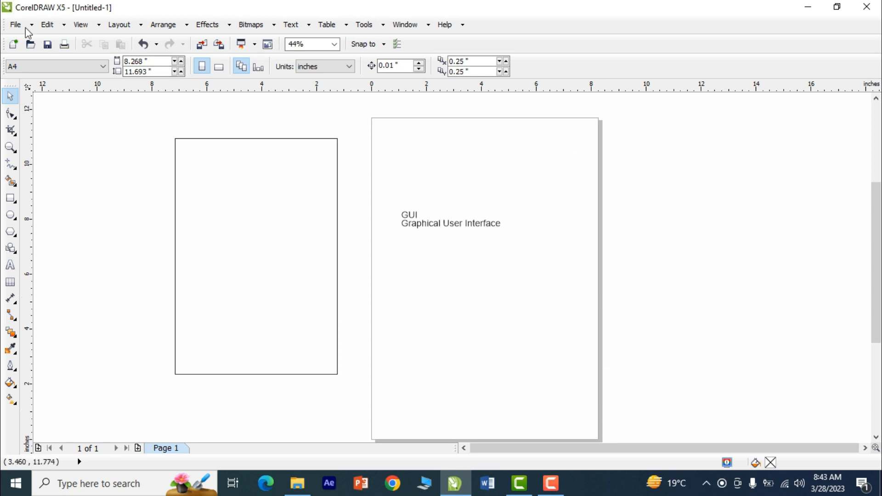
Hide the page border.
{"action": "left_click", "coordinate": [83, 25]}
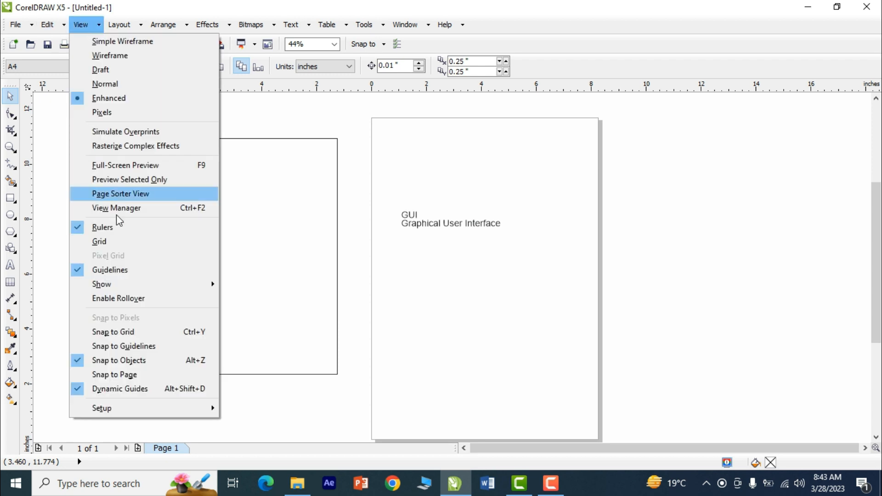
{"action": "mouse_move", "coordinate": [192, 288]}
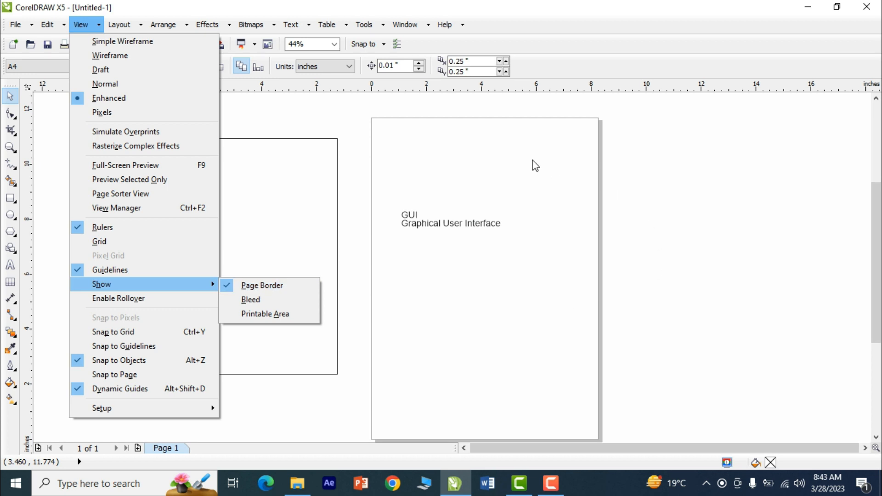
{"action": "left_click", "coordinate": [257, 287]}
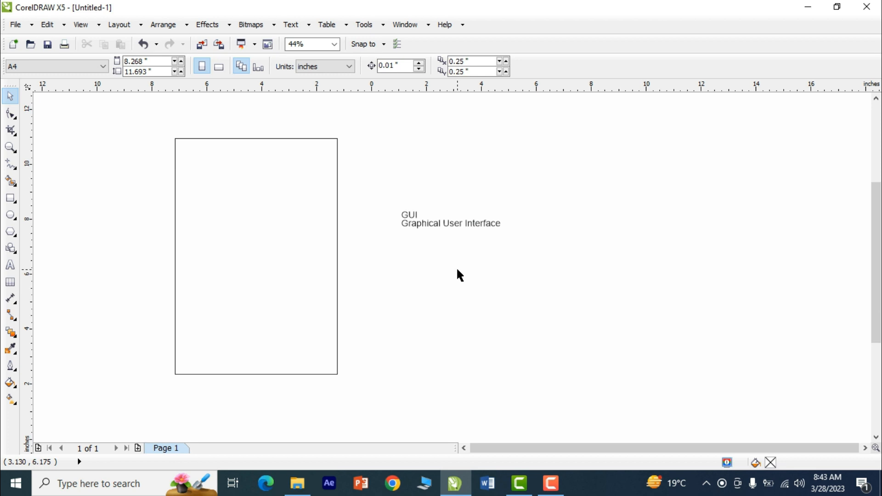
Show the page border again.
{"action": "left_click", "coordinate": [101, 36]}
{"action": "mouse_move", "coordinate": [105, 285]}
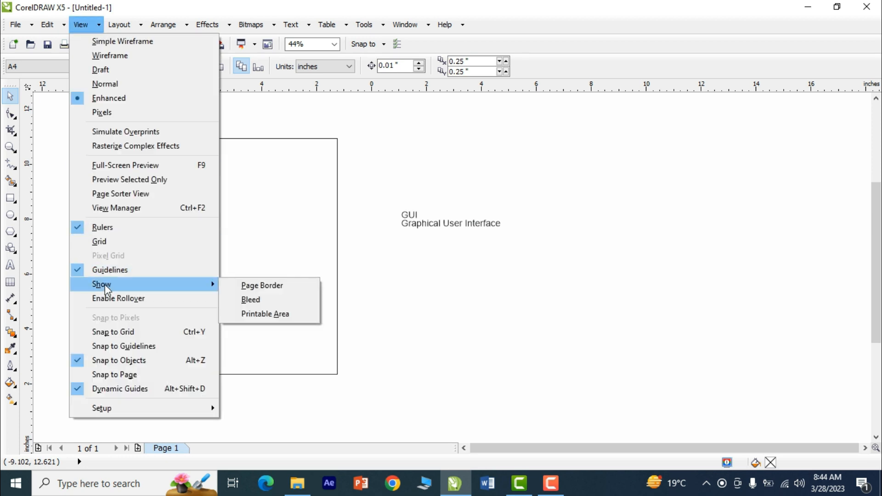
{"action": "left_click", "coordinate": [279, 288]}
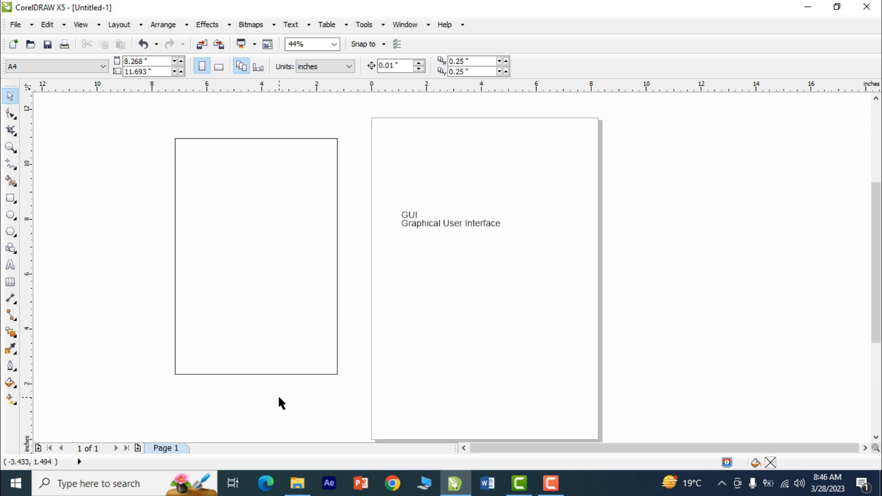
Select the rectangle beside the page to view its properties, and clear the selection.
{"action": "left_click", "coordinate": [254, 262]}
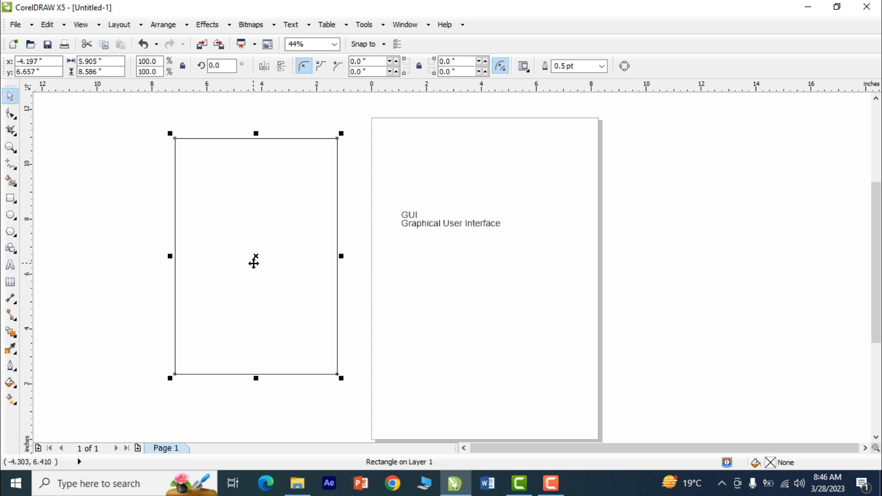
{"action": "left_click", "coordinate": [91, 287]}
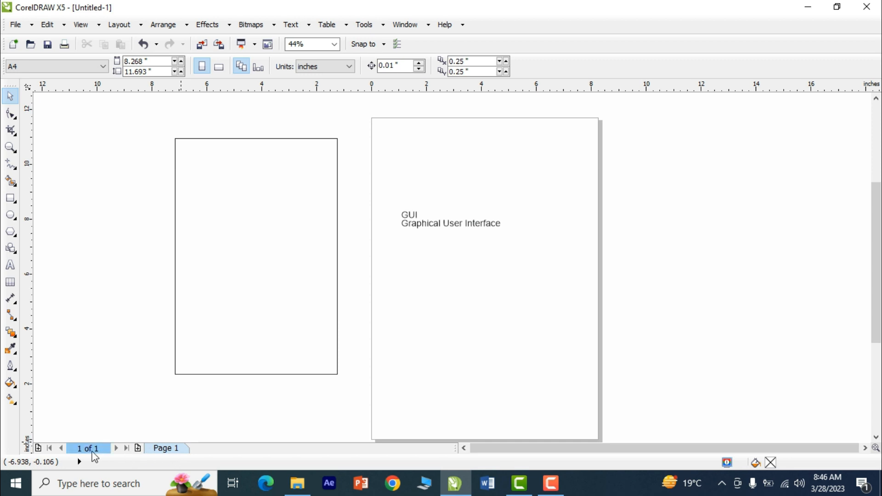
Add two blank pages after the first page and move back and forth through the document's pages.
{"action": "left_click", "coordinate": [139, 450]}
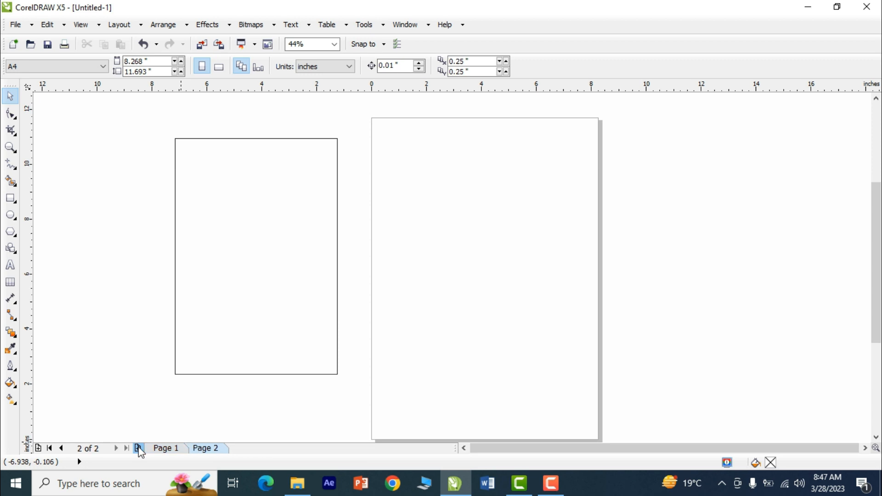
{"action": "left_click", "coordinate": [139, 450]}
{"action": "left_click", "coordinate": [200, 451]}
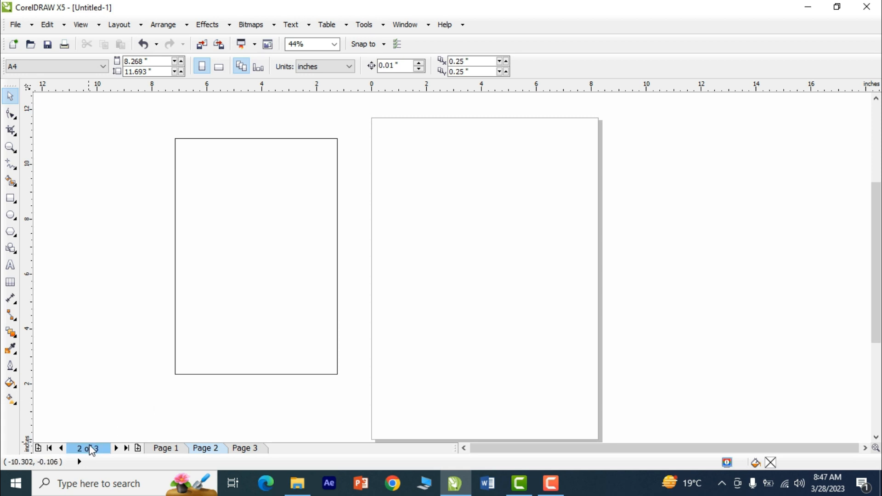
{"action": "left_click", "coordinate": [127, 448]}
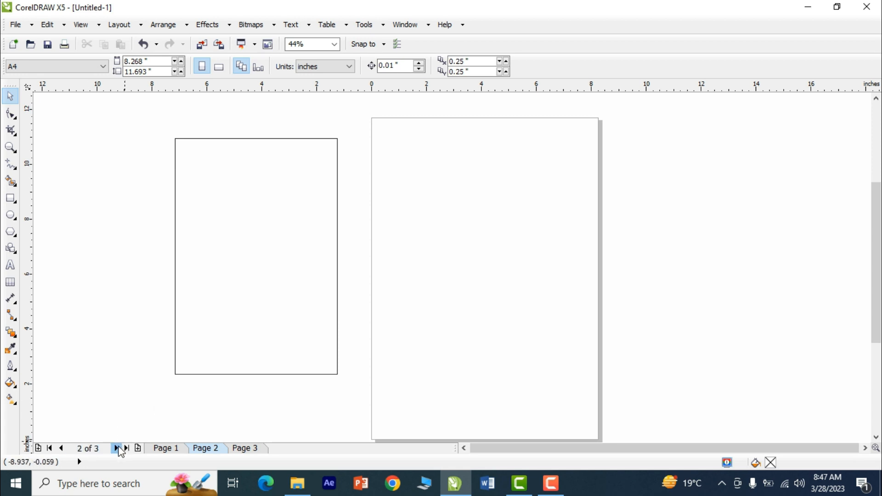
{"action": "left_click", "coordinate": [62, 449]}
Rename page 3 as "logo".
{"action": "right_click", "coordinate": [240, 450]}
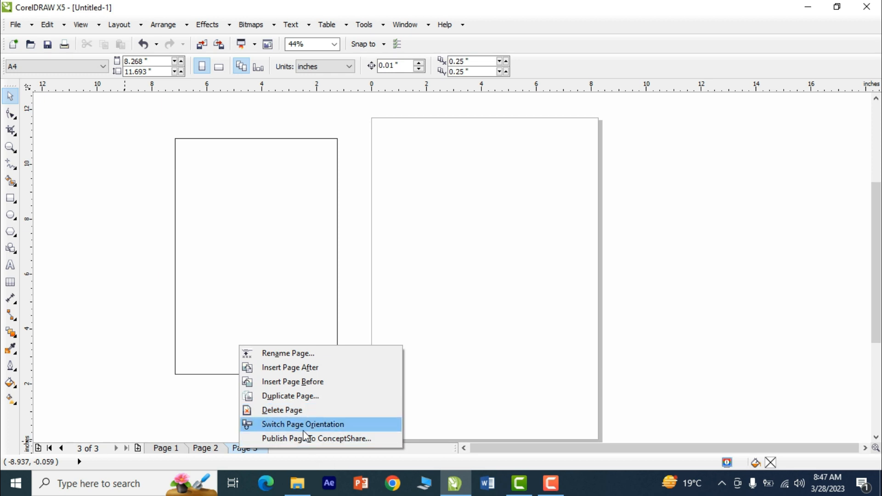
{"action": "left_click", "coordinate": [285, 353]}
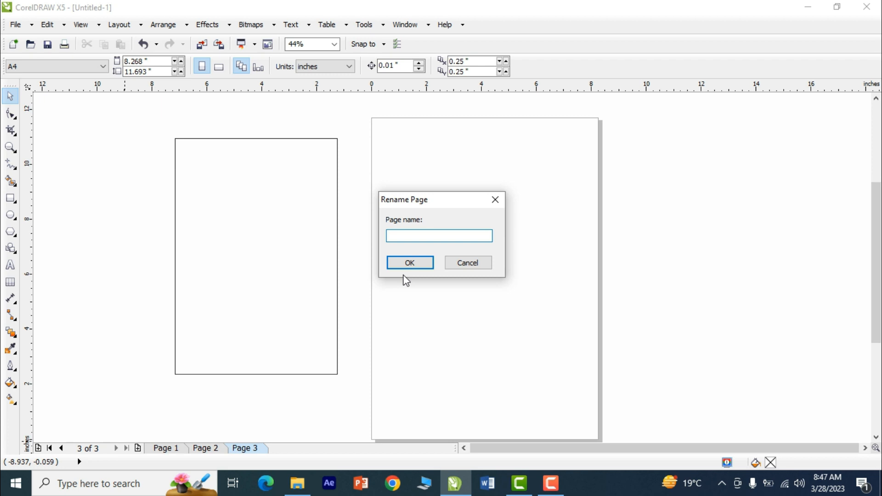
{"action": "type", "text": "logo"}
{"action": "left_click", "coordinate": [419, 267]}
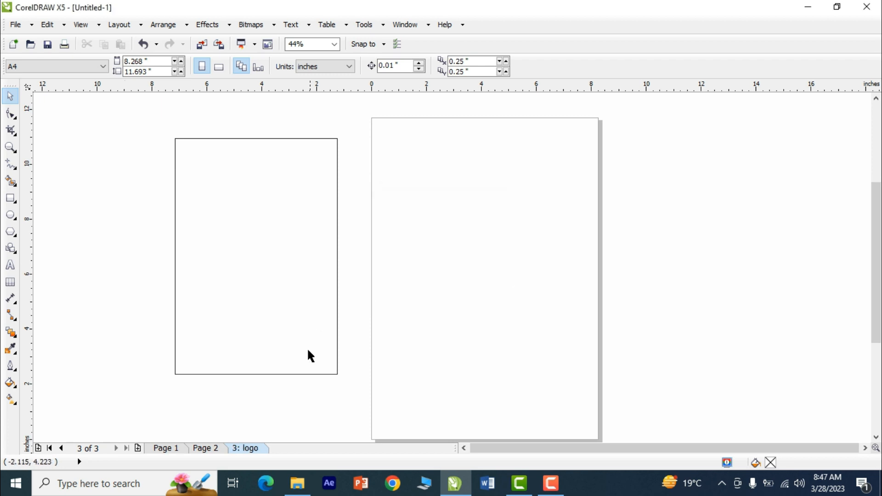
Rename page 2 as "brousher".
{"action": "right_click", "coordinate": [213, 450]}
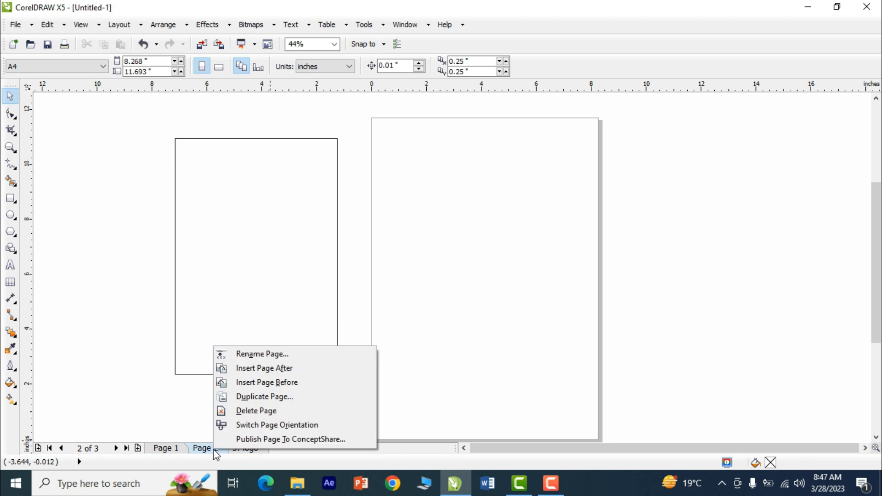
{"action": "left_click", "coordinate": [251, 354]}
{"action": "type", "text": "brousher"}
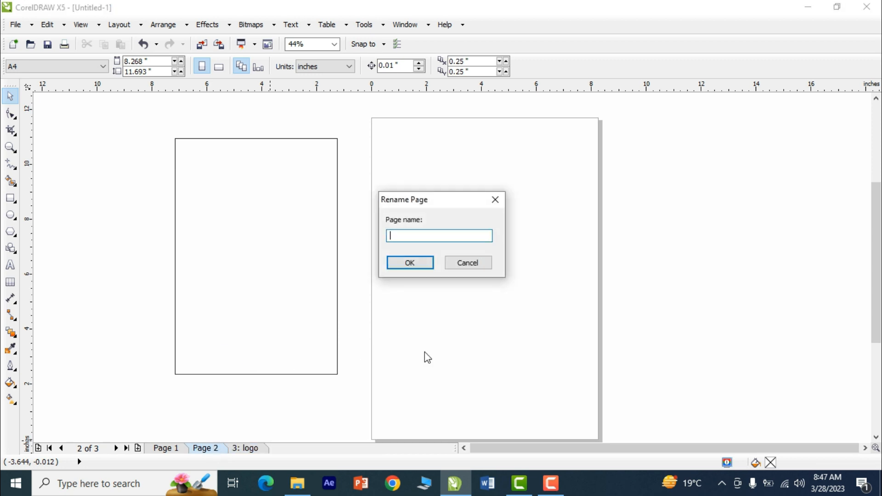
{"action": "left_click", "coordinate": [404, 263]}
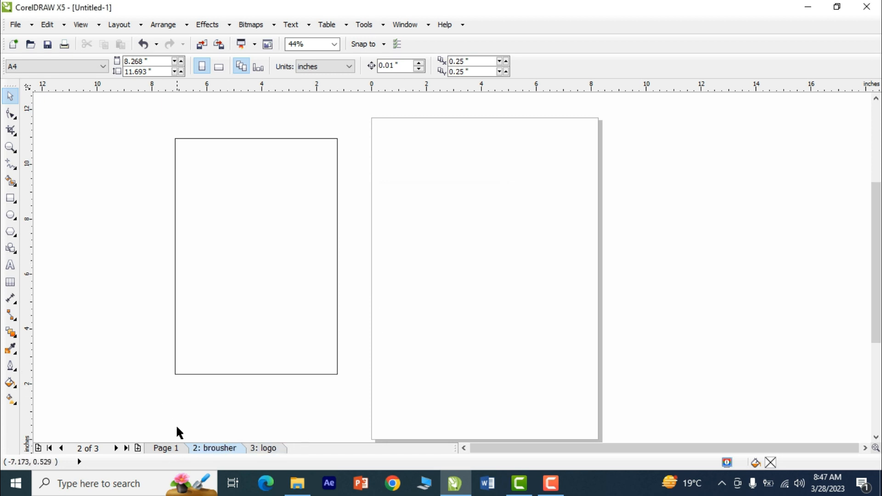
Rename page 1 as "thumbnails".
{"action": "right_click", "coordinate": [177, 449]}
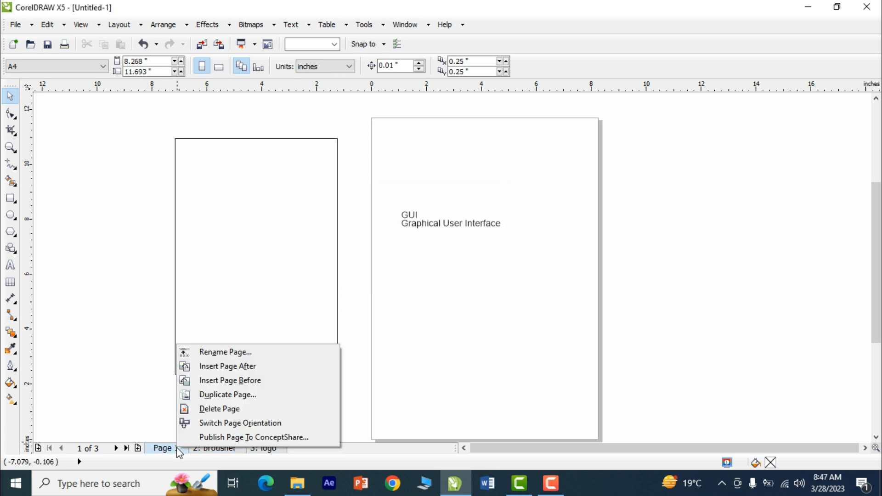
{"action": "left_click", "coordinate": [228, 352]}
{"action": "type", "text": "thumbnails"}
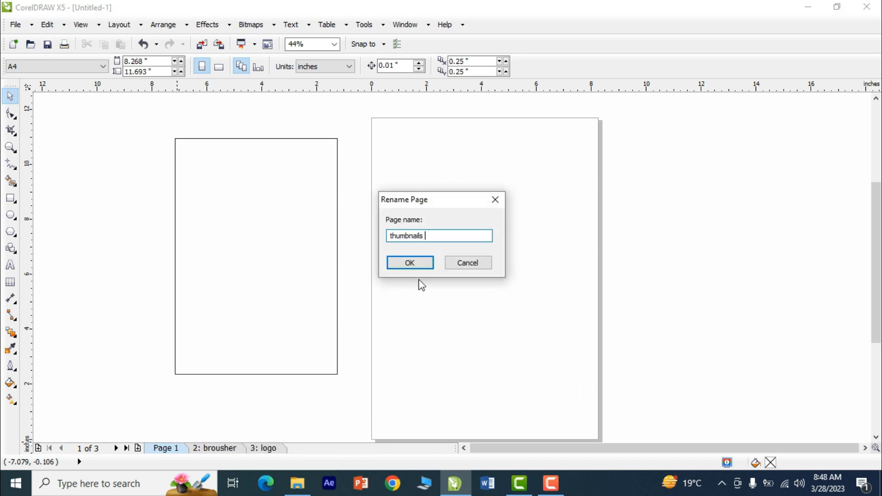
{"action": "left_click", "coordinate": [409, 263]}
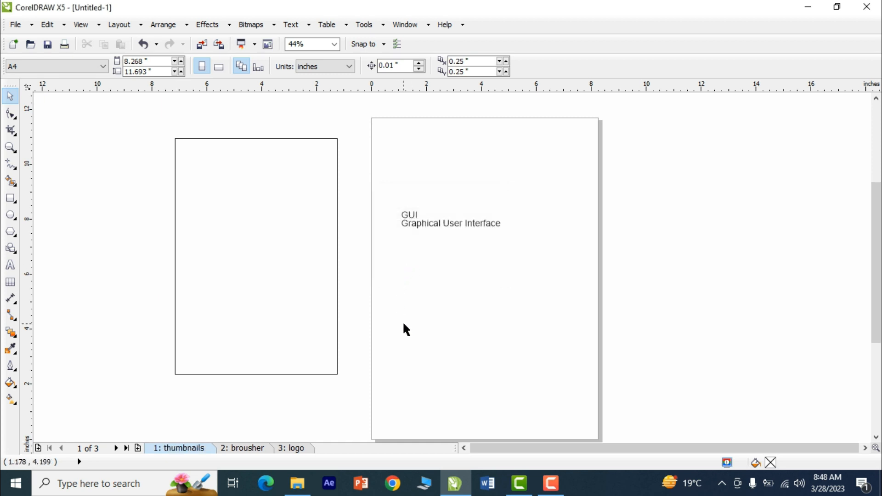
Display the CMYK colour palette in the workspace.
{"action": "left_click", "coordinate": [248, 211]}
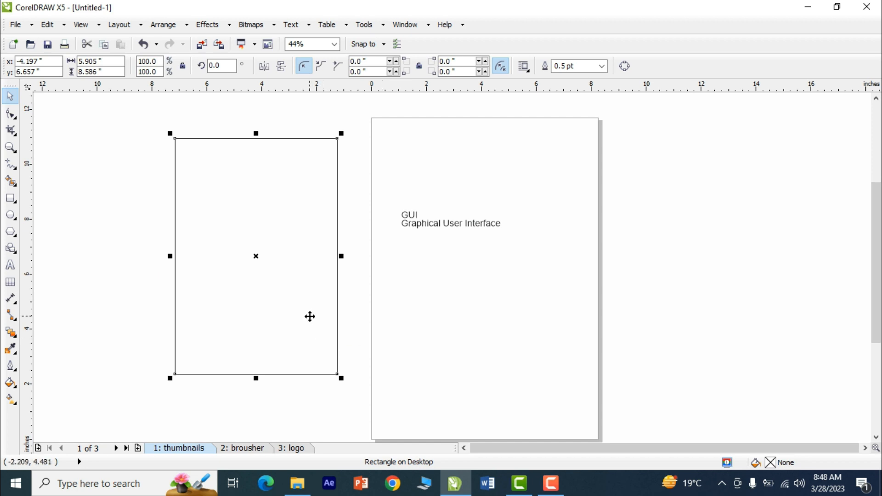
{"action": "left_click", "coordinate": [509, 319]}
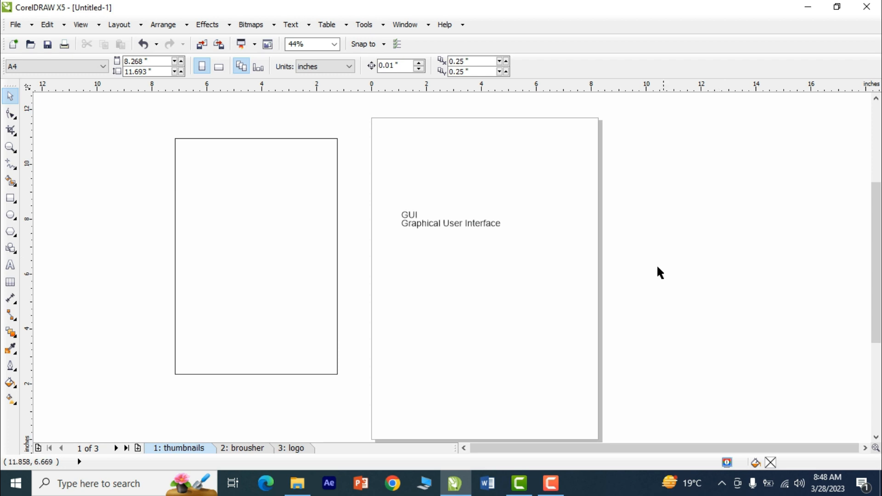
{"action": "left_click", "coordinate": [338, 272]}
{"action": "left_click", "coordinate": [432, 294]}
{"action": "left_click", "coordinate": [404, 24]}
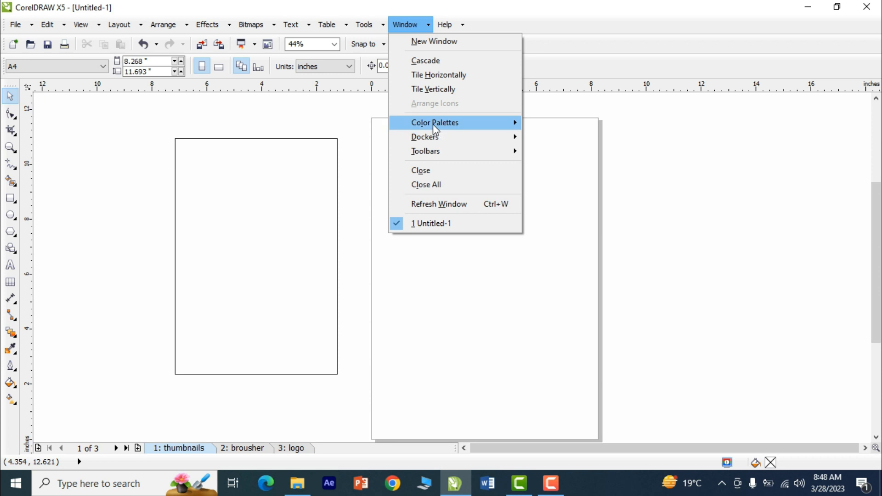
{"action": "left_click", "coordinate": [496, 121]}
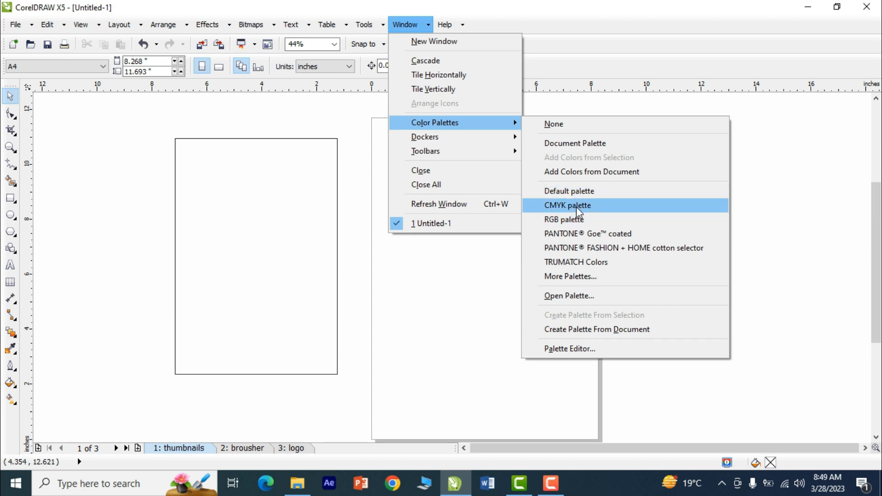
{"action": "left_click", "coordinate": [576, 207]}
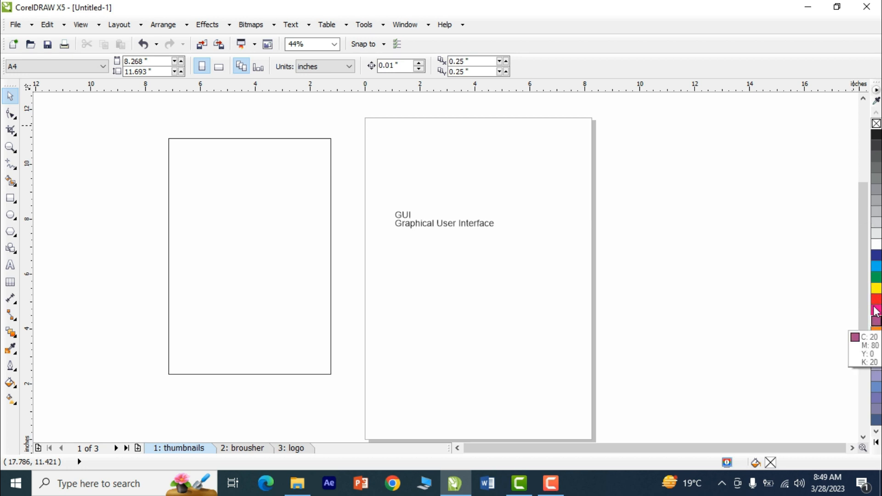
Move the rectangle across the page and back to the desktop area beside it, and shorten it to about 3.41 inches high.
{"action": "left_click", "coordinate": [169, 242]}
{"action": "left_click_drag", "start_coordinate": [209, 213], "coordinate": [640, 229]}
{"action": "left_click_drag", "start_coordinate": [710, 272], "coordinate": [149, 266]}
{"action": "left_click_drag", "start_coordinate": [190, 399], "coordinate": [252, 262]}
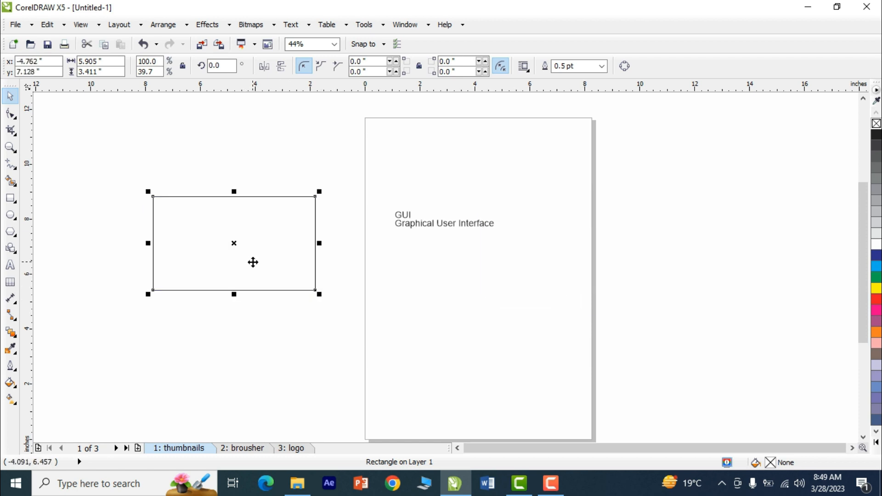
Try several CMYK palette colours as the rectangle's fill, including magenta, and end with cyan (C:100 M:0 Y:0 K:0).
{"action": "left_click", "coordinate": [876, 270]}
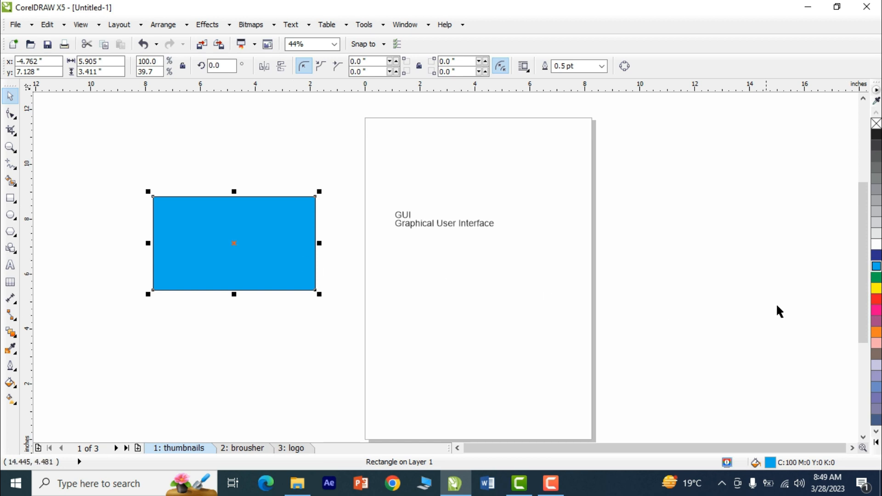
{"action": "left_click", "coordinate": [876, 301]}
{"action": "left_click", "coordinate": [876, 311]}
{"action": "left_click", "coordinate": [876, 332]}
{"action": "left_click", "coordinate": [876, 354]}
{"action": "left_click", "coordinate": [876, 311]}
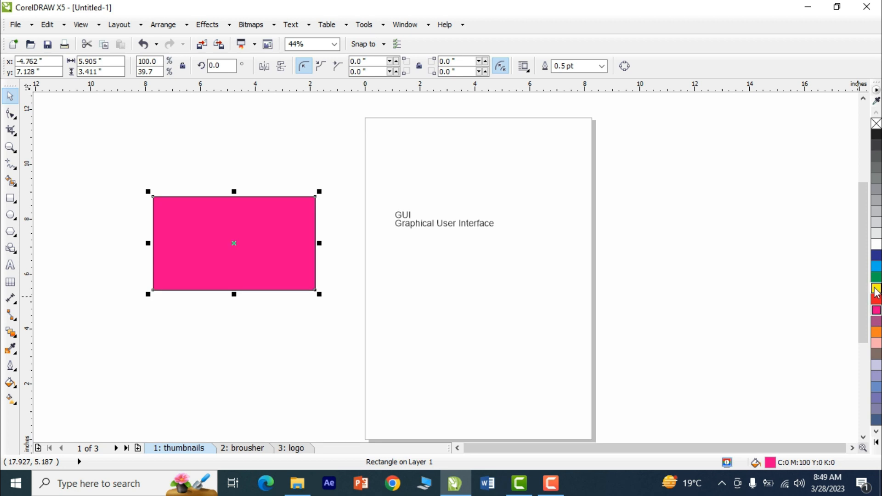
{"action": "left_click", "coordinate": [876, 277]}
{"action": "left_click", "coordinate": [876, 255]}
{"action": "left_click", "coordinate": [875, 267]}
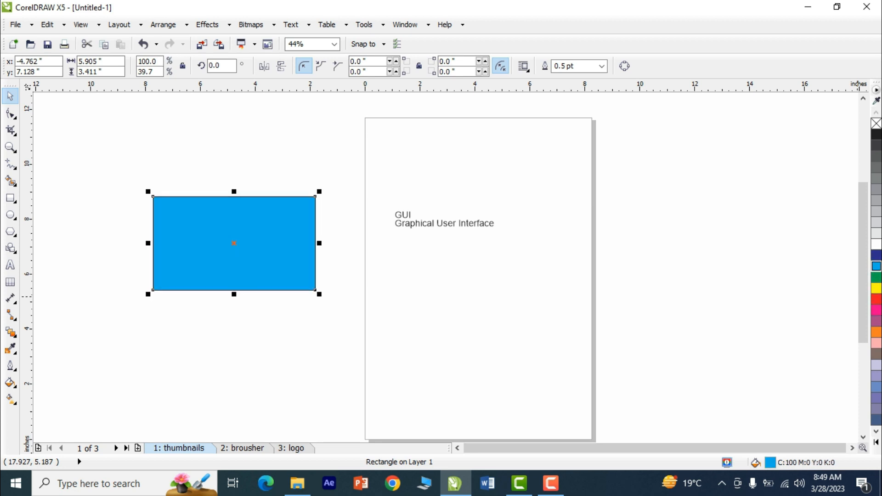
Fill the rectangle with salmon orange (C:0 M:60 Y:60 K:0) from the expanded palette and move it across the page's far edge.
{"action": "left_click", "coordinate": [876, 442]}
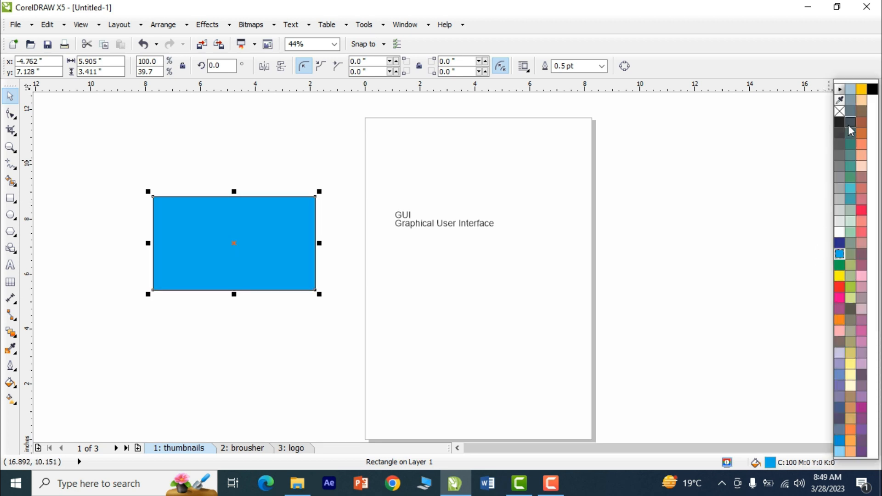
{"action": "left_click", "coordinate": [861, 145]}
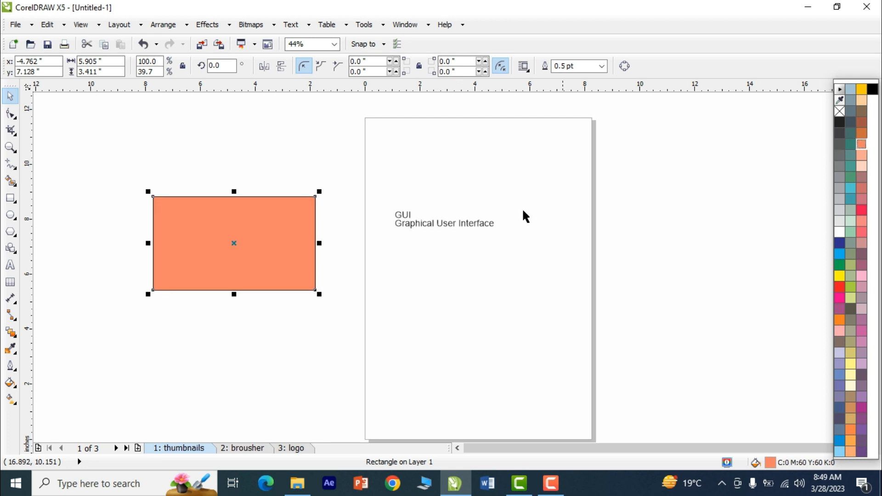
{"action": "left_click", "coordinate": [357, 306]}
{"action": "left_click_drag", "start_coordinate": [231, 242], "coordinate": [575, 236]}
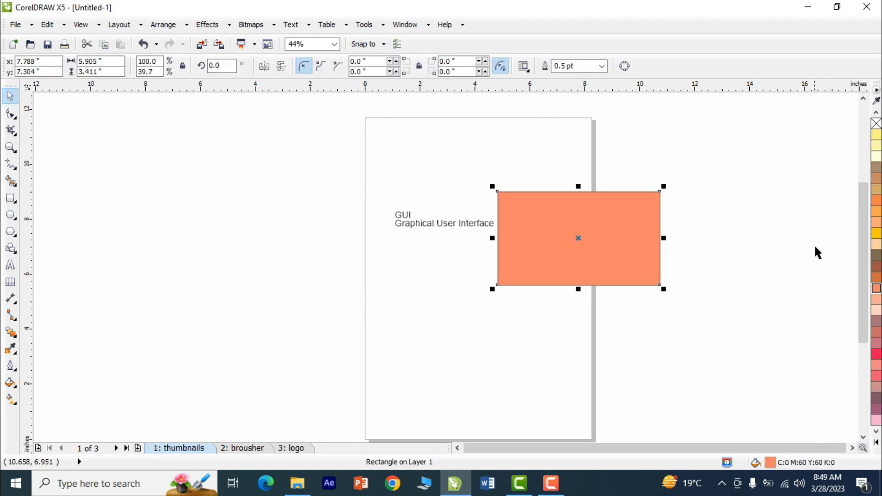
Fill the rectangle with cyan (C:100 M:0 Y:0 K:0) and move it onto the page below the Graphical User Interface text.
{"action": "left_click", "coordinate": [876, 443]}
{"action": "left_click", "coordinate": [838, 253]}
{"action": "left_click", "coordinate": [718, 299]}
{"action": "left_click", "coordinate": [551, 223]}
{"action": "left_click_drag", "start_coordinate": [551, 223], "coordinate": [455, 299]}
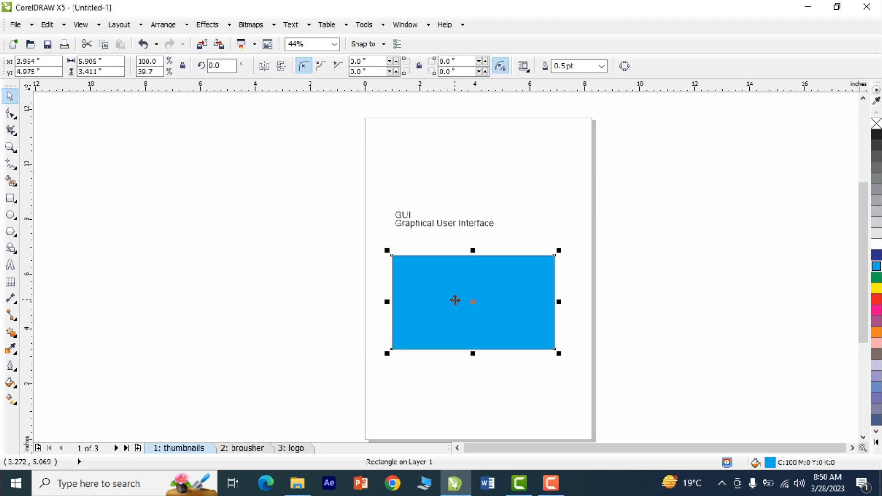
Move the cyan rectangle slightly up, closer to the title text, and deselect it.
{"action": "left_click_drag", "start_coordinate": [364, 248], "coordinate": [582, 356]}
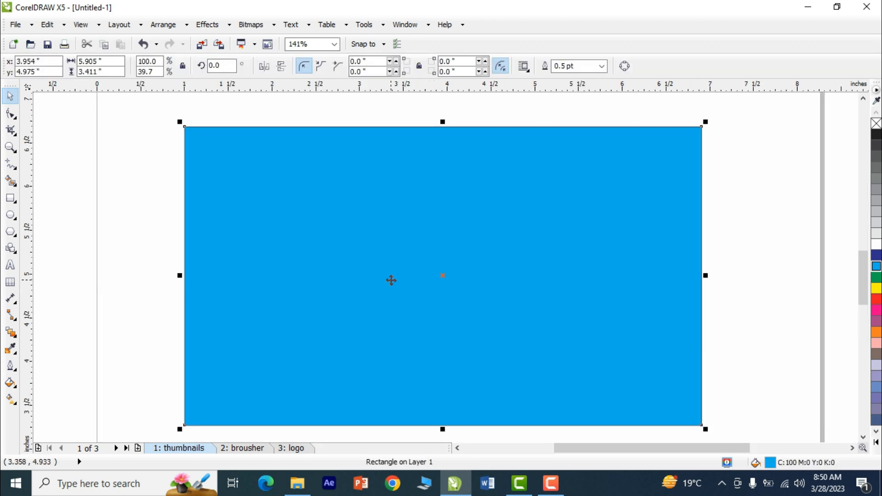
{"action": "left_click", "coordinate": [379, 264]}
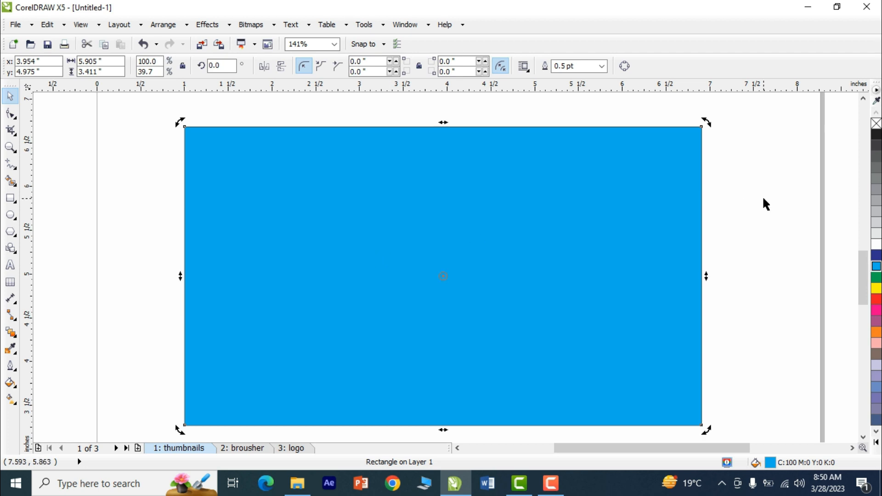
{"action": "key", "text": "F4"}
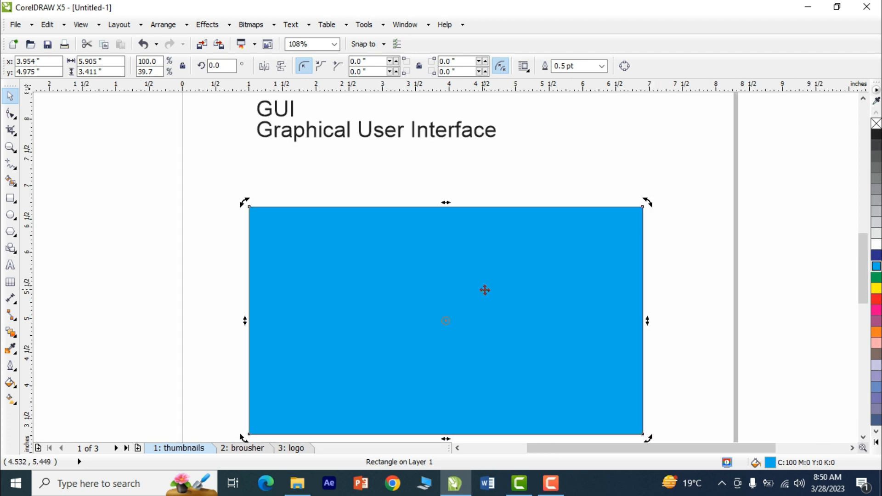
{"action": "left_click_drag", "start_coordinate": [485, 287], "coordinate": [493, 257]}
{"action": "left_click", "coordinate": [674, 235]}
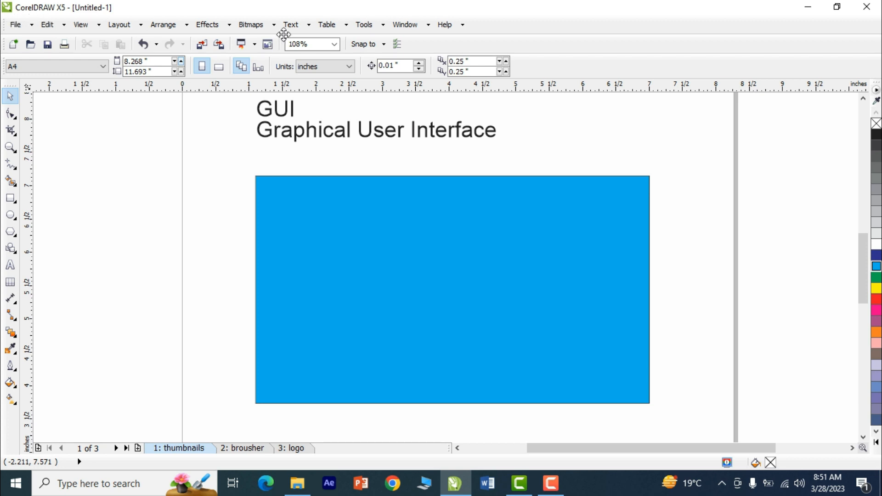
Undock the menu bar so it floats over the page, and close it.
{"action": "left_click_drag", "start_coordinate": [319, 145], "coordinate": [200, 193]}
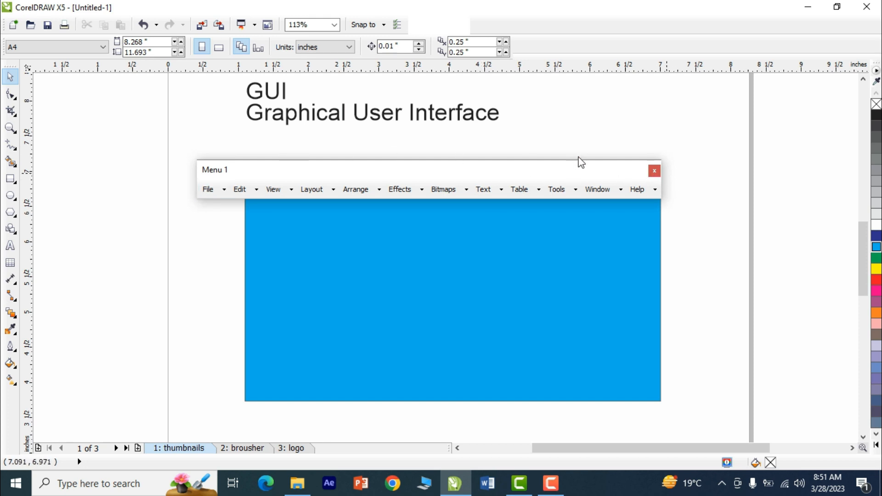
{"action": "left_click_drag", "start_coordinate": [636, 172], "coordinate": [644, 159]}
{"action": "left_click", "coordinate": [660, 158]}
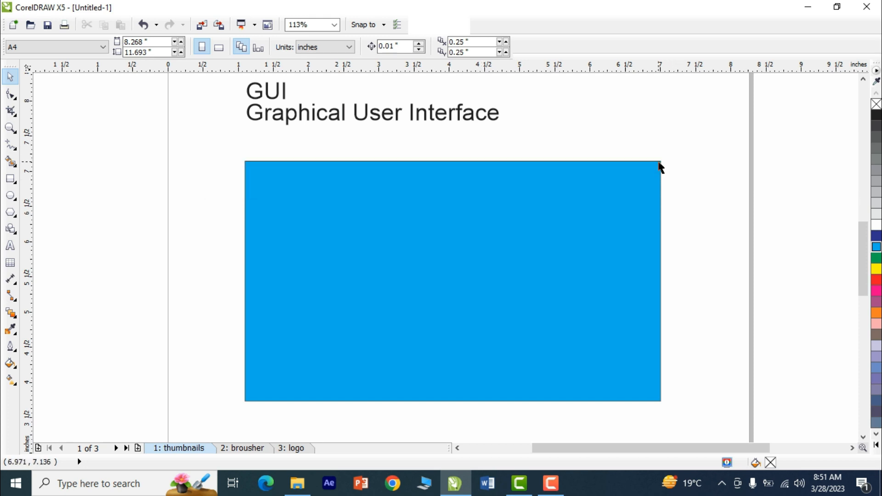
Show the Menu 1 toolbar again and dock it above the other toolbars.
{"action": "right_click", "coordinate": [554, 39]}
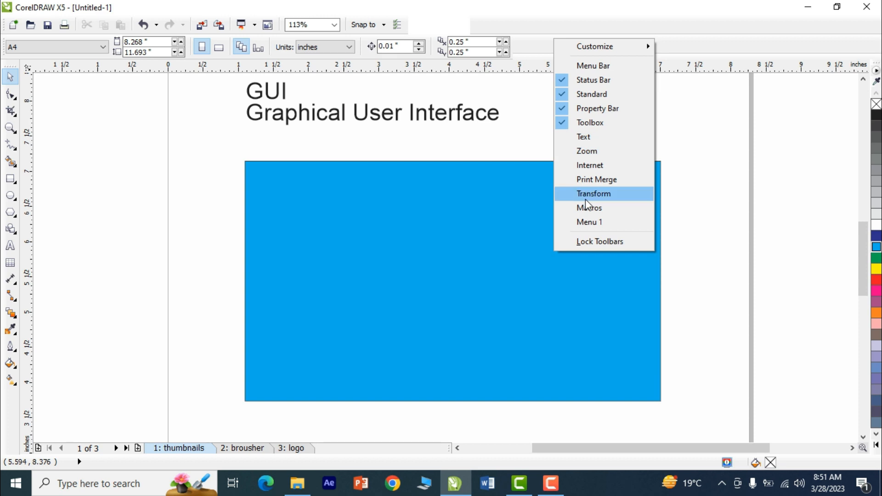
{"action": "left_click", "coordinate": [588, 223]}
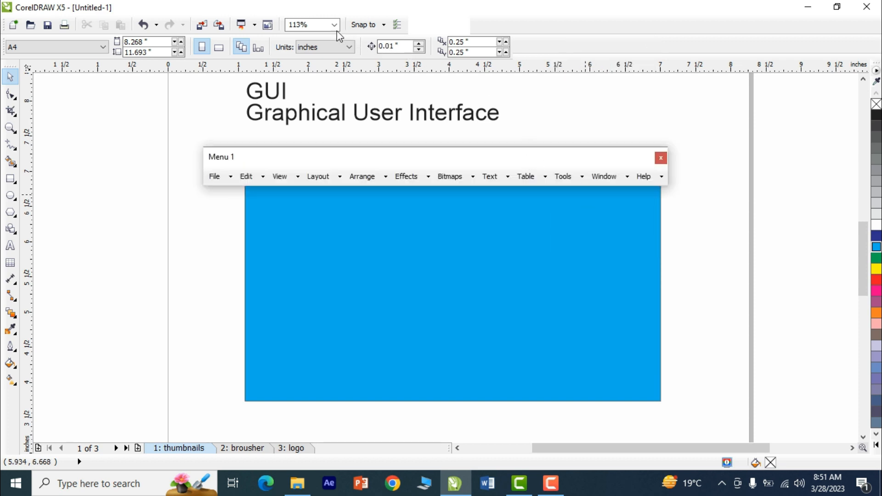
{"action": "left_click_drag", "start_coordinate": [310, 19], "coordinate": [310, 19]}
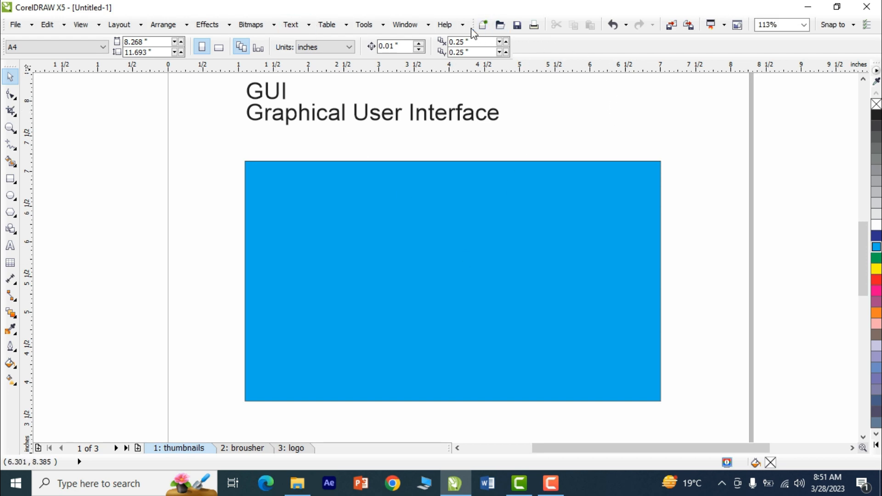
Dock the standard toolbar and property bar on separate rows below the menu bar, and float and redock the Toolbox.
{"action": "left_click_drag", "start_coordinate": [473, 22], "coordinate": [2, 38]}
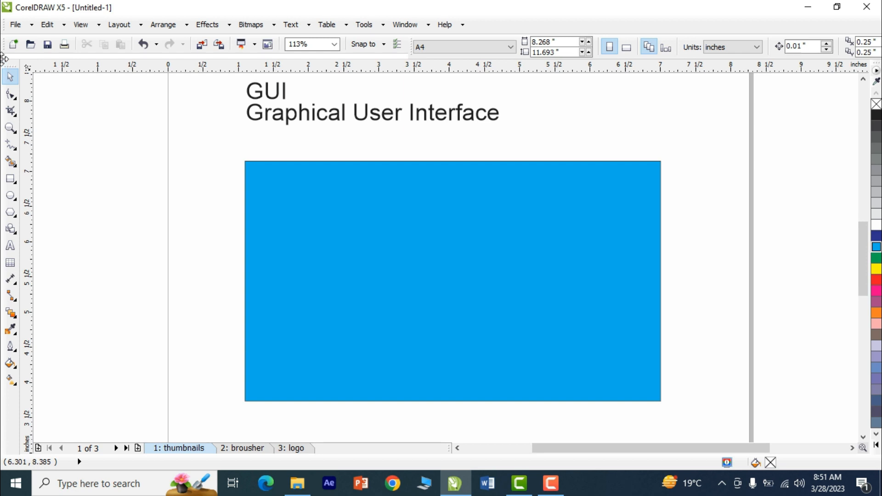
{"action": "left_click_drag", "start_coordinate": [4, 59], "coordinate": [4, 65]}
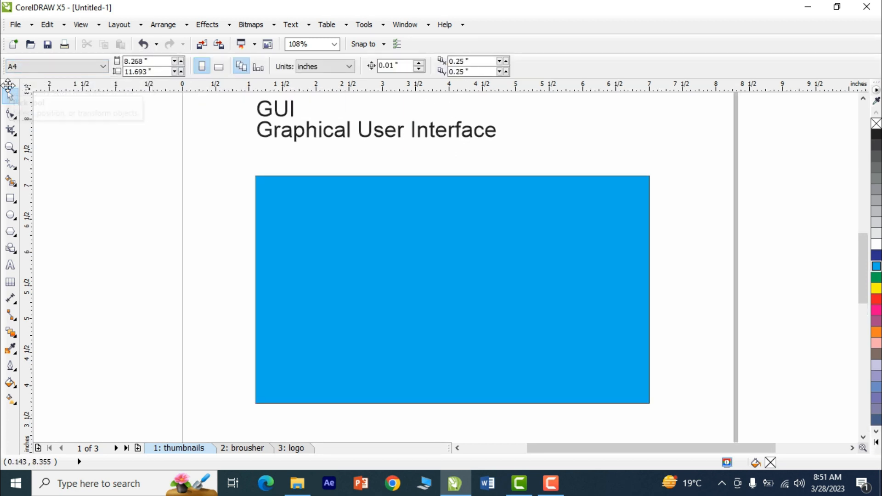
{"action": "left_click_drag", "start_coordinate": [10, 86], "coordinate": [145, 170]}
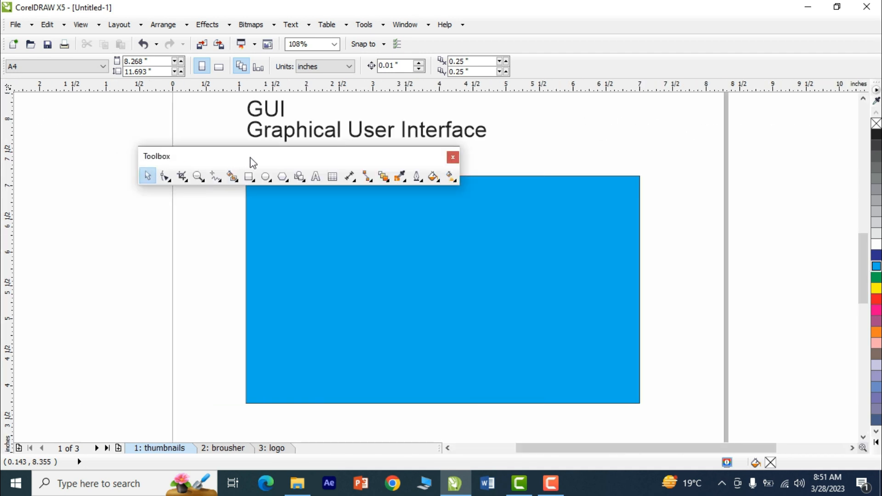
{"action": "left_click_drag", "start_coordinate": [4, 123], "coordinate": [18, 86]}
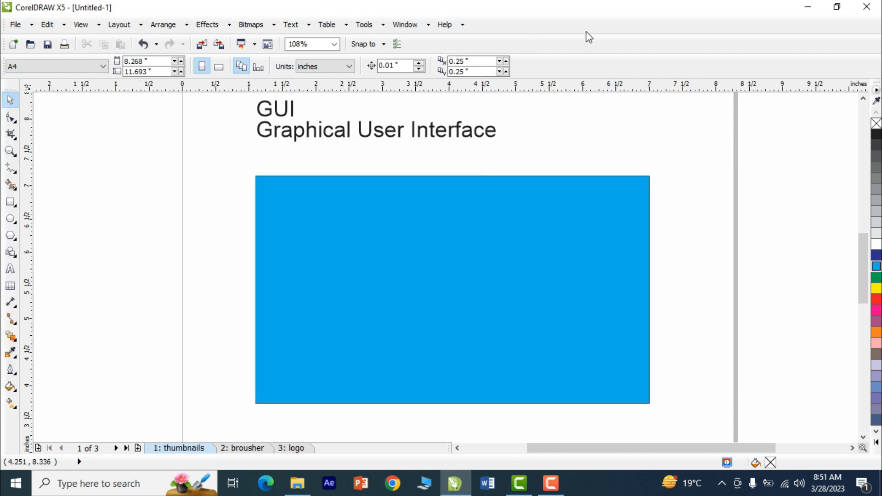
Examine the list of available toolbars and which of them are enabled, along with the commands of the File menu.
{"action": "right_click", "coordinate": [689, 40]}
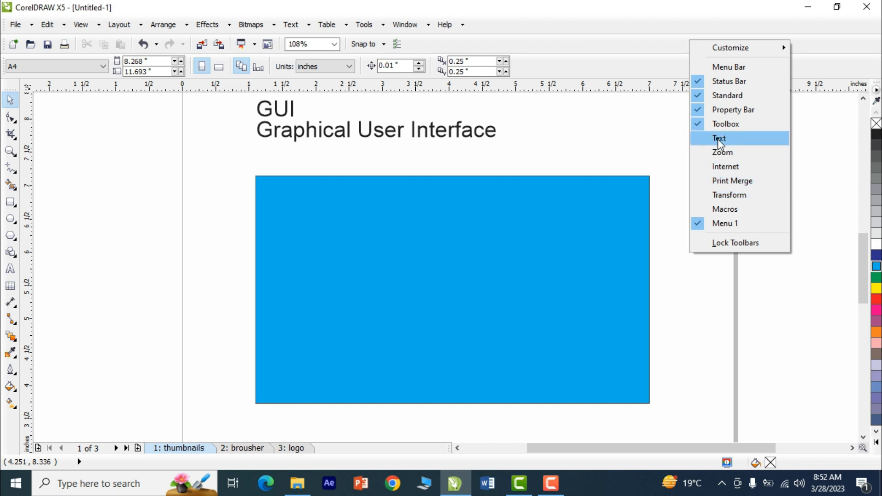
{"action": "left_click", "coordinate": [549, 129]}
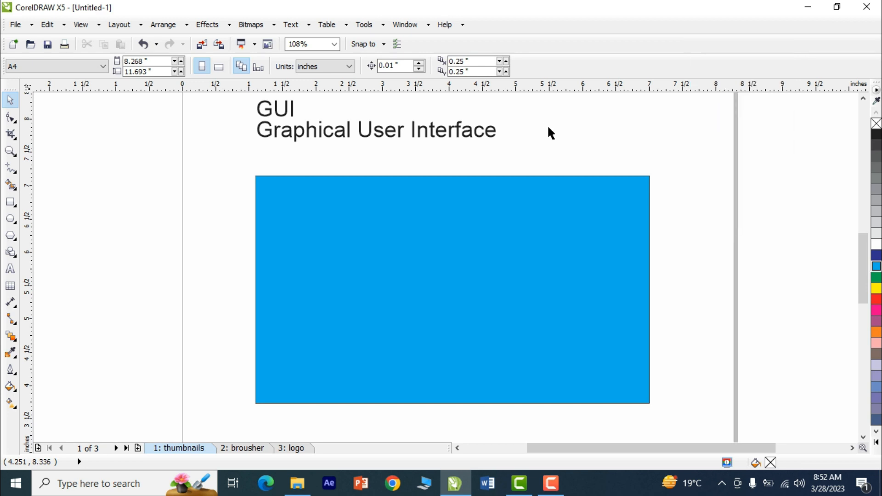
{"action": "left_click", "coordinate": [420, 28]}
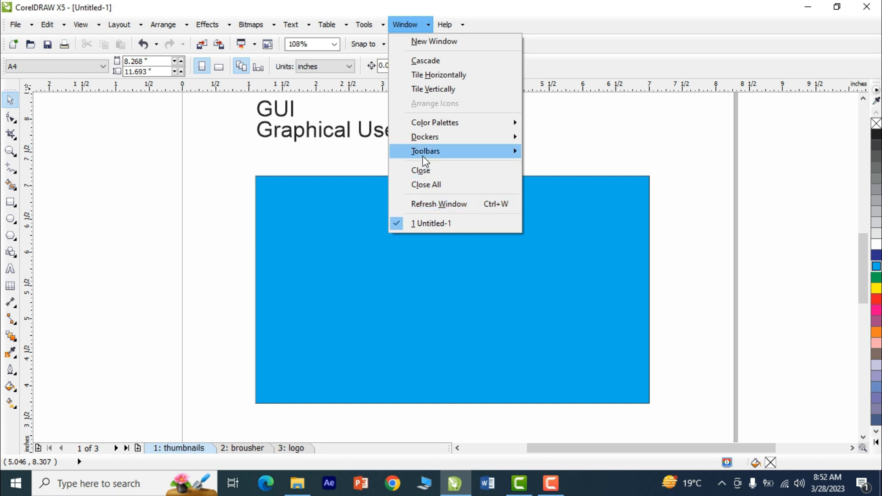
{"action": "mouse_move", "coordinate": [421, 156]}
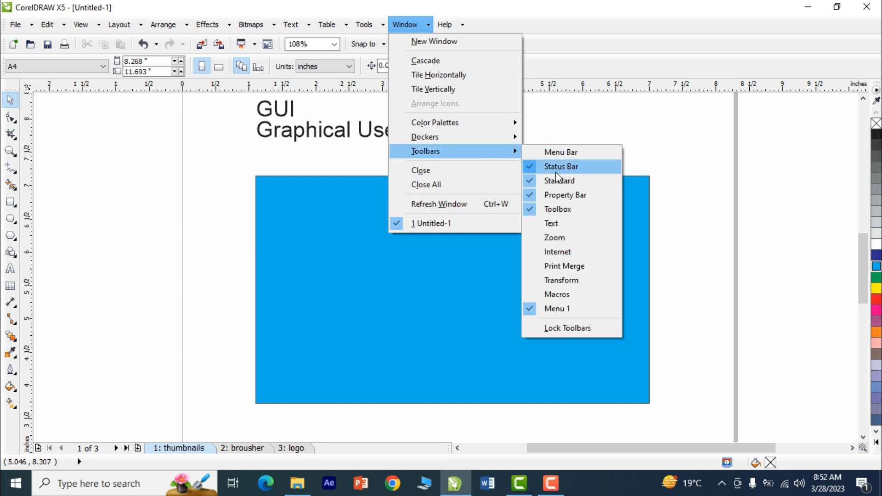
{"action": "left_click", "coordinate": [646, 46]}
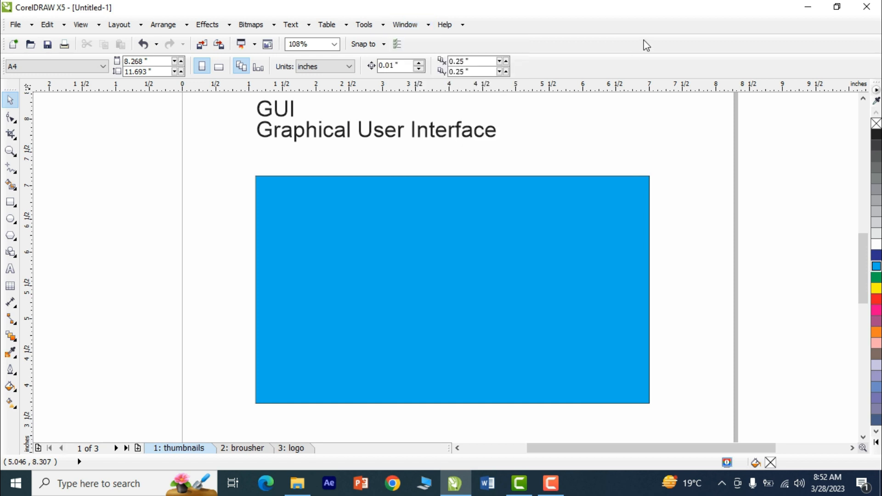
{"action": "right_click", "coordinate": [643, 45]}
{"action": "left_click", "coordinate": [563, 158]}
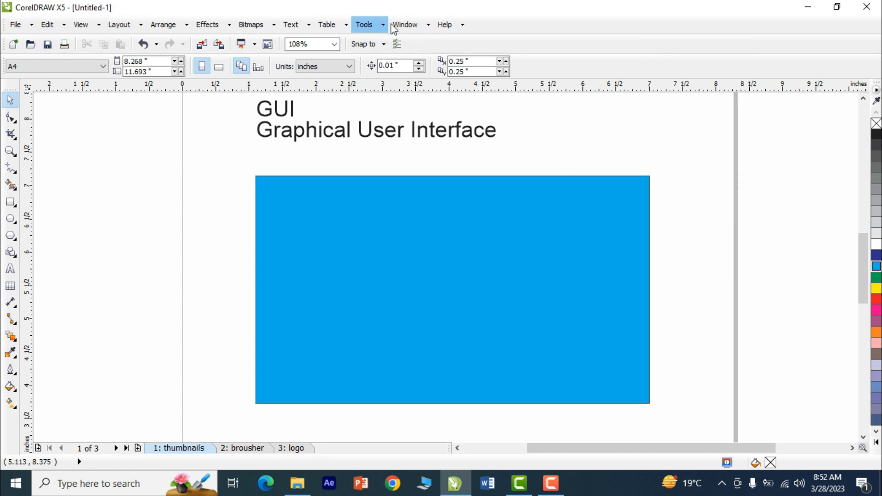
{"action": "left_click", "coordinate": [406, 25]}
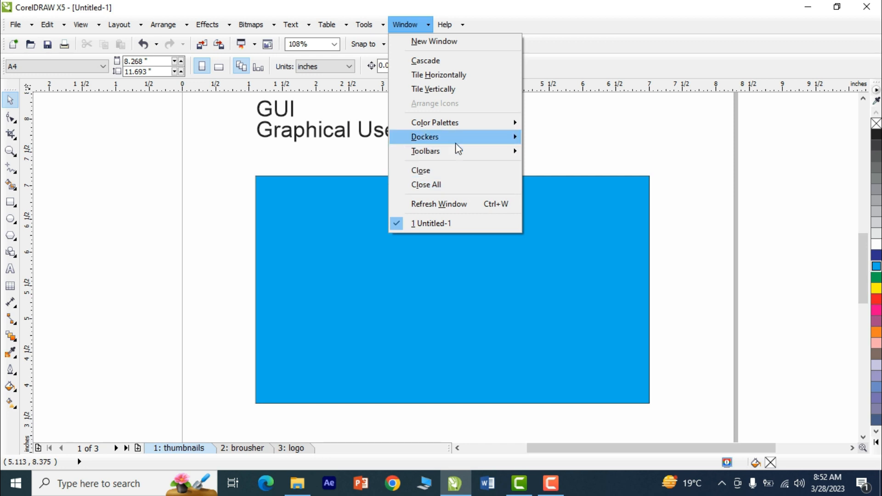
{"action": "mouse_move", "coordinate": [457, 139]}
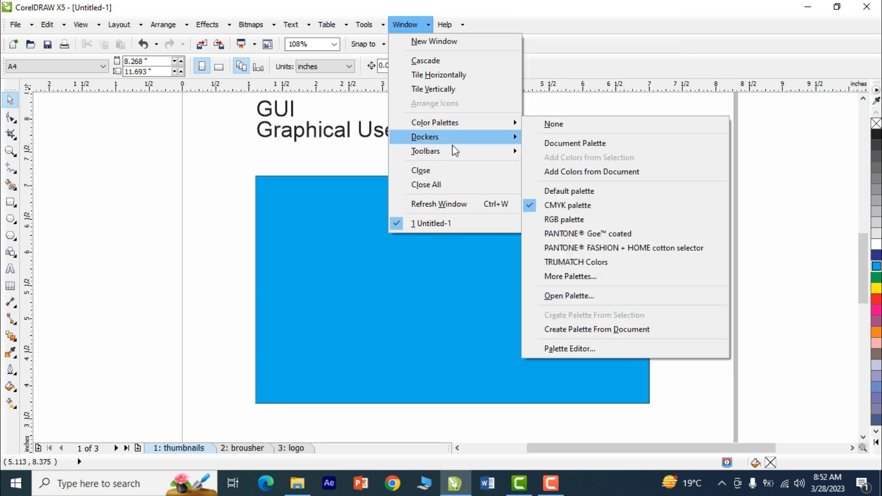
{"action": "mouse_move", "coordinate": [453, 152]}
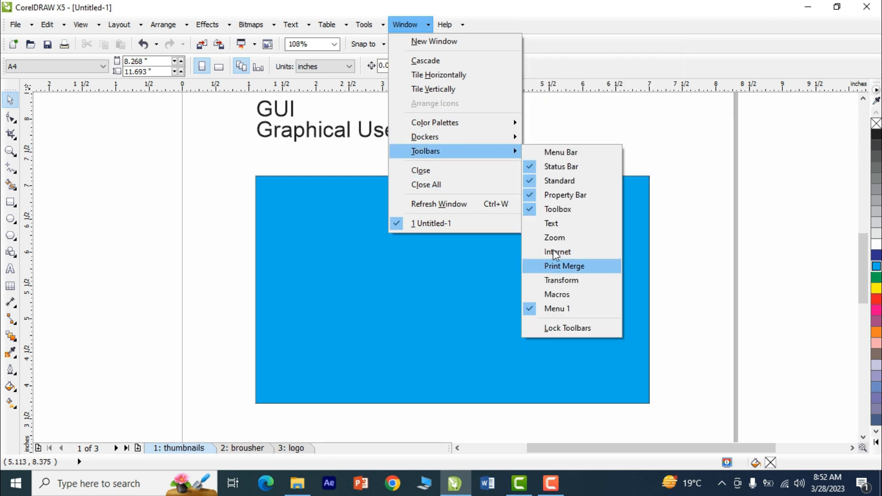
{"action": "mouse_move", "coordinate": [5, 30]}
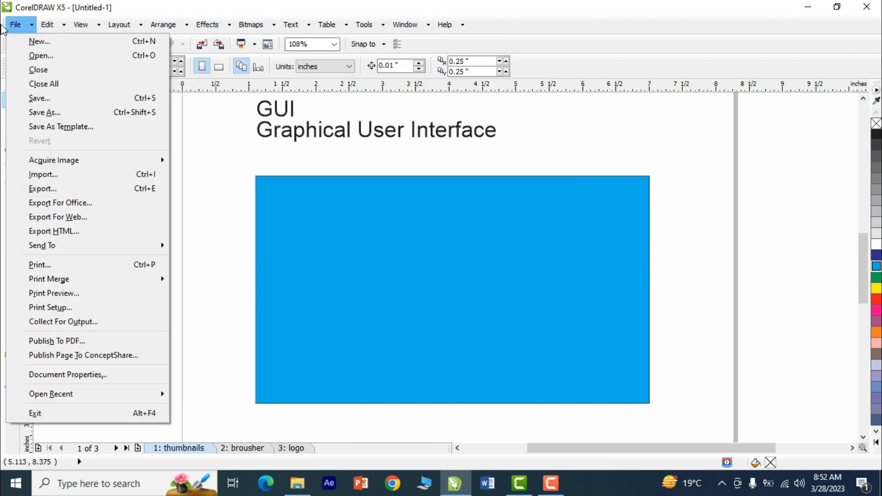
{"action": "left_click", "coordinate": [224, 129]}
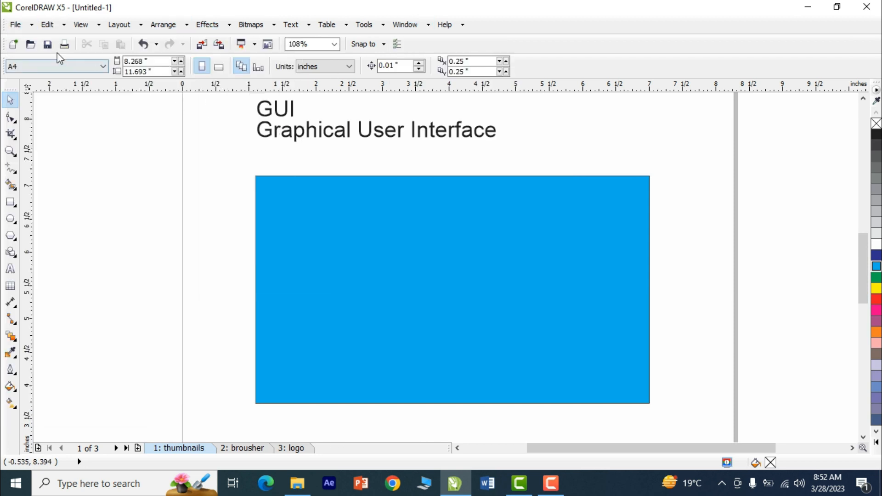
Undock the Menu 1 toolbar so it floats over the cyan rectangle, and close it.
{"action": "left_click_drag", "start_coordinate": [3, 25], "coordinate": [249, 210]}
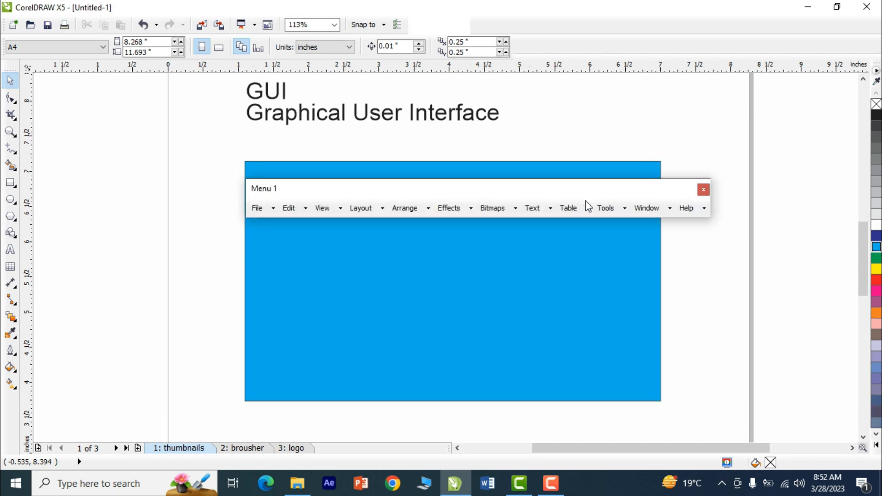
{"action": "left_click", "coordinate": [703, 190]}
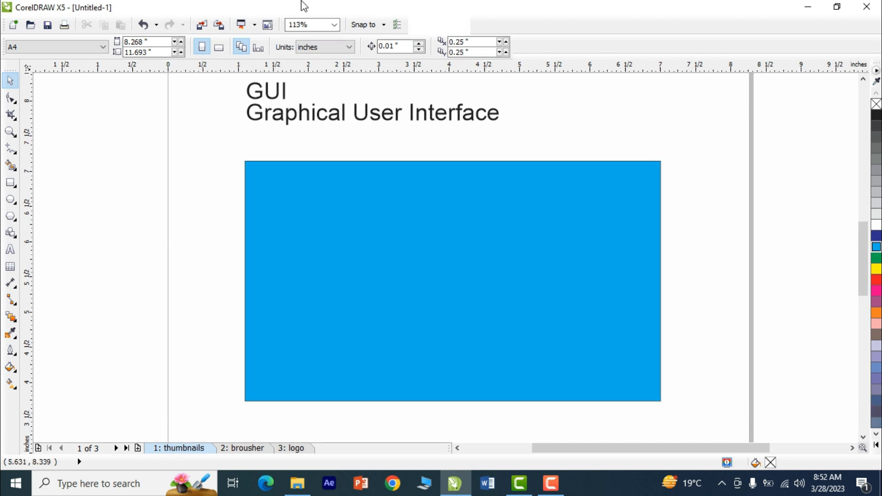
Show the Menu 1 toolbar again and dock it above the standard toolbar and property bar, with each on its own row.
{"action": "right_click", "coordinate": [602, 43]}
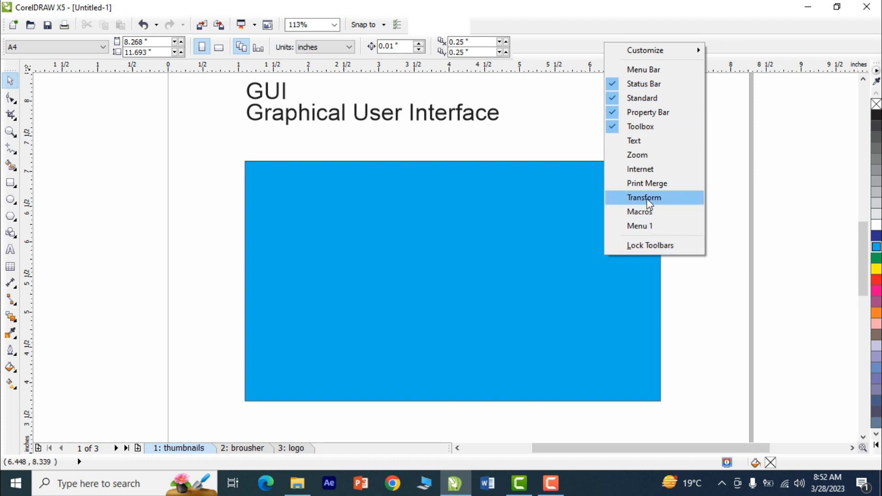
{"action": "left_click", "coordinate": [645, 226]}
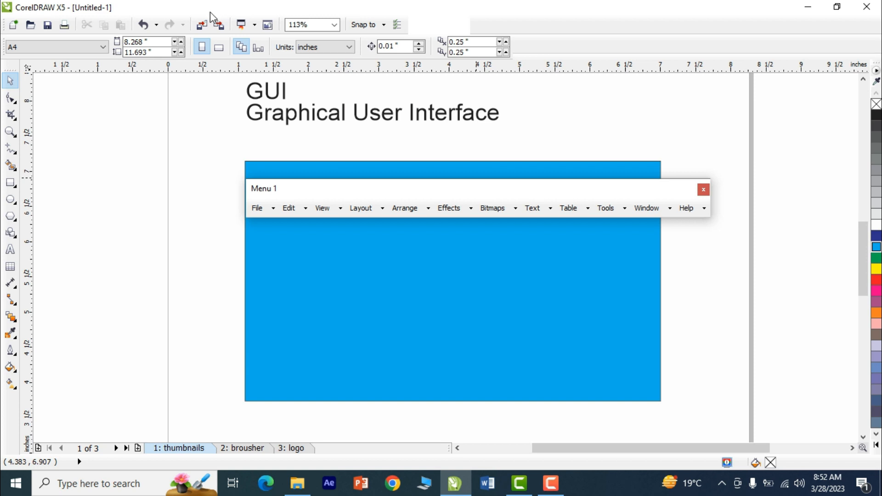
{"action": "left_click_drag", "start_coordinate": [210, 13], "coordinate": [210, 13]}
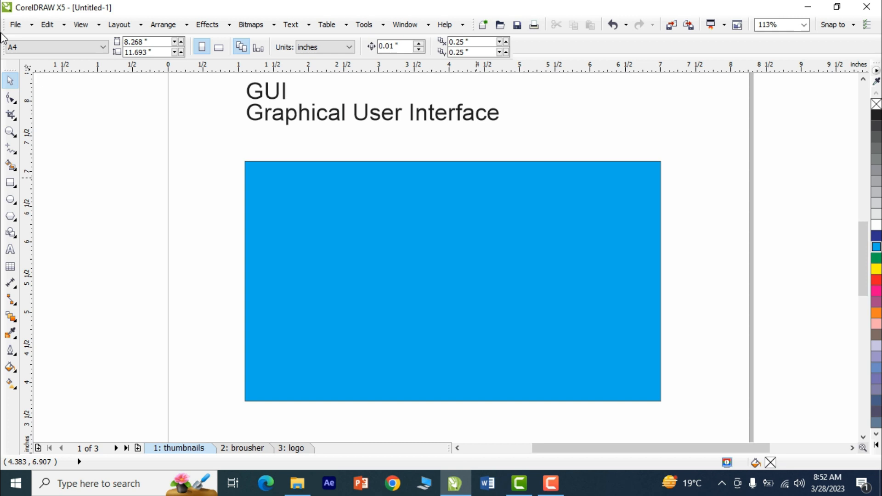
{"action": "left_click_drag", "start_coordinate": [2, 41], "coordinate": [415, 49]}
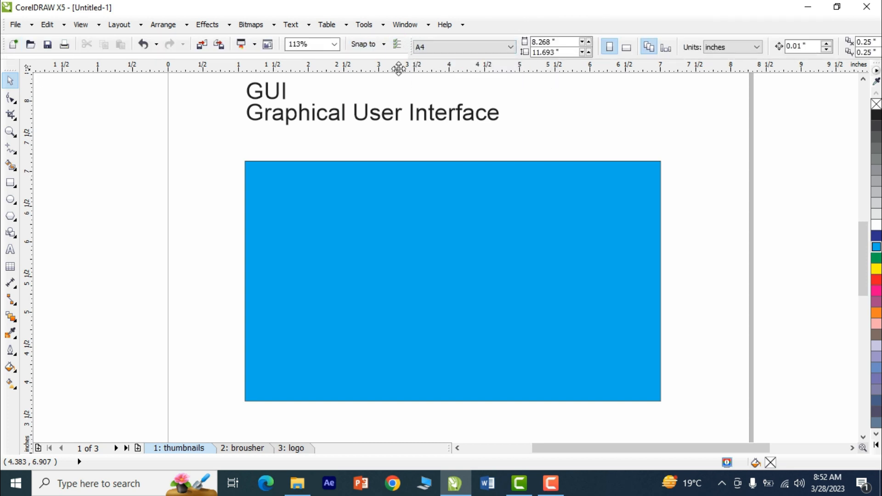
{"action": "left_click_drag", "start_coordinate": [3, 72], "coordinate": [3, 65]}
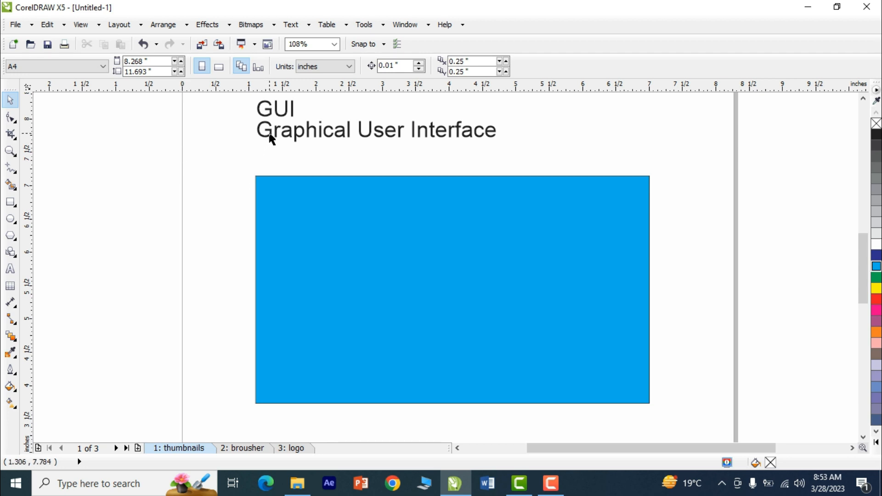
Copy the GUI text to the blank area left of the cyan rectangle, change the copy to "Mouse Events" and place it beside the title text.
{"action": "left_click", "coordinate": [269, 135]}
{"action": "left_click", "coordinate": [189, 162]}
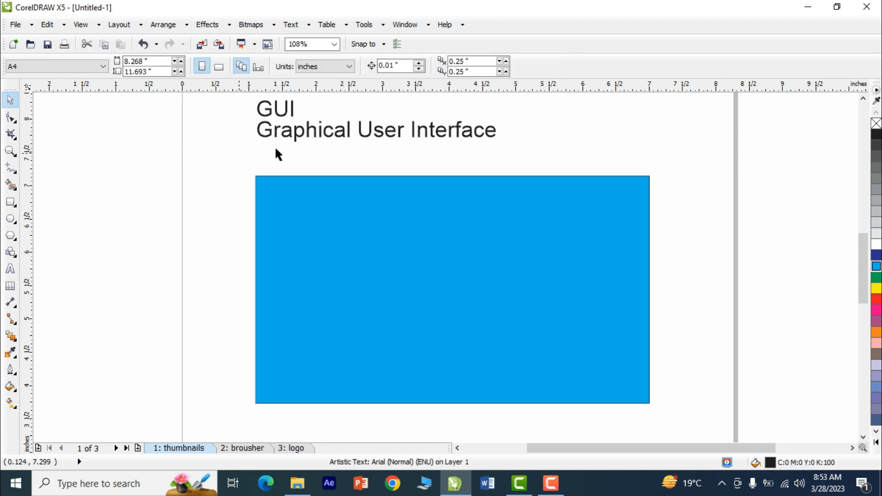
{"action": "left_click", "coordinate": [284, 113]}
{"action": "left_click_drag", "start_coordinate": [285, 113], "coordinate": [110, 219]}
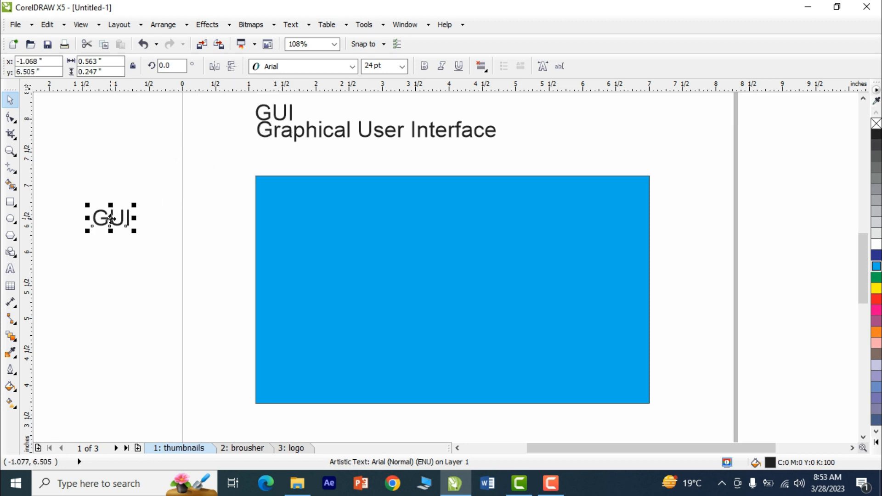
{"action": "key", "text": "F8"}
{"action": "key", "text": "BackSpace"}
{"action": "key", "text": "BackSpace"}
{"action": "key", "text": "BackSpace"}
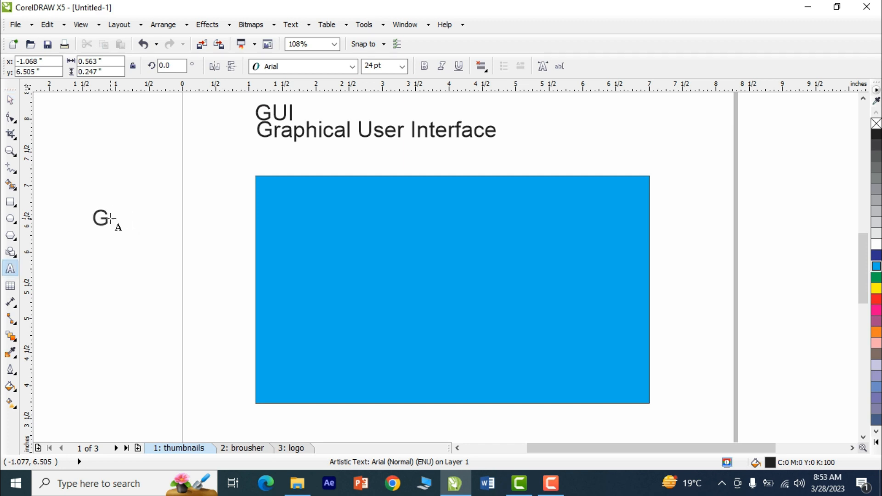
{"action": "type", "text": "Mouse Events"}
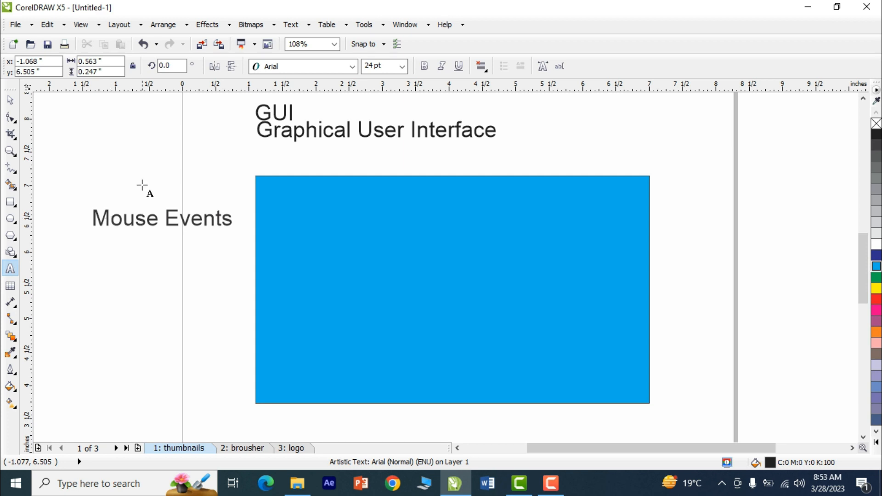
{"action": "key", "text": "ctrl+space"}
{"action": "left_click_drag", "start_coordinate": [203, 219], "coordinate": [182, 146]}
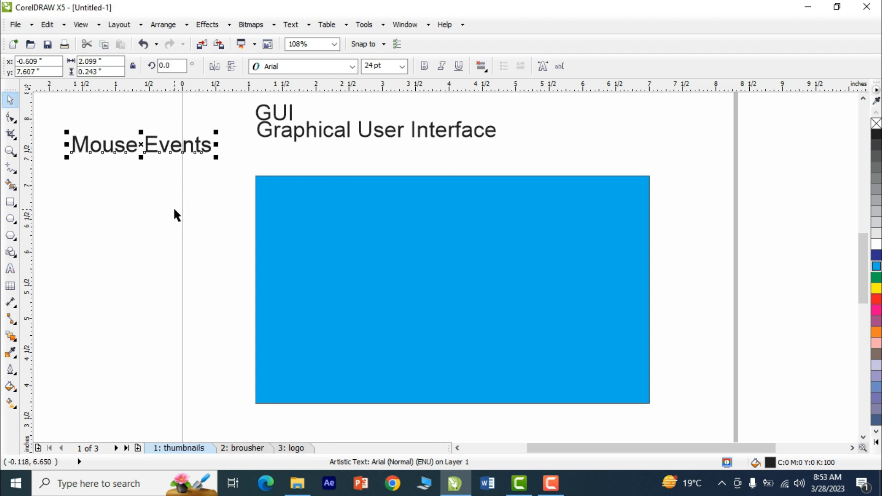
Copy the "Mouse Events" text directly below itself, change the copy to "Click", and deselect it.
{"action": "left_click_drag", "start_coordinate": [138, 146], "coordinate": [144, 182]}
{"action": "key", "text": "F8"}
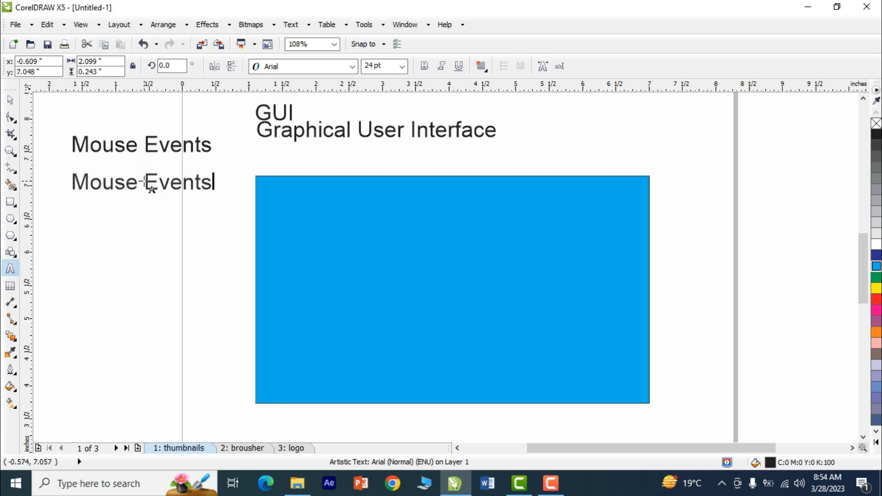
{"action": "key", "text": "BackSpace"}
{"action": "key", "text": "BackSpace"}
{"action": "key", "text": "BackSpace"}
{"action": "key", "text": "BackSpace"}
{"action": "key", "text": "BackSpace"}
{"action": "key", "text": "BackSpace"}
{"action": "key", "text": "BackSpace"}
{"action": "key", "text": "BackSpace"}
{"action": "key", "text": "BackSpace"}
{"action": "key", "text": "BackSpace"}
{"action": "key", "text": "BackSpace"}
{"action": "key", "text": "BackSpace"}
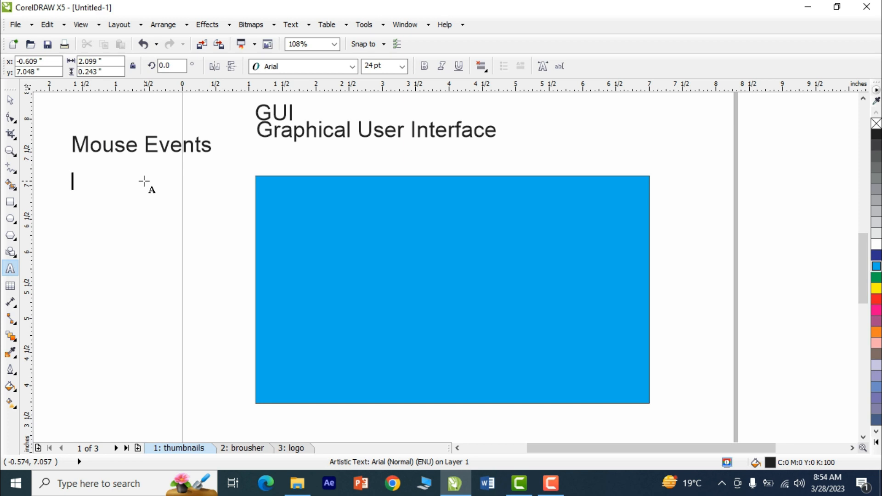
{"action": "type", "text": "Click"}
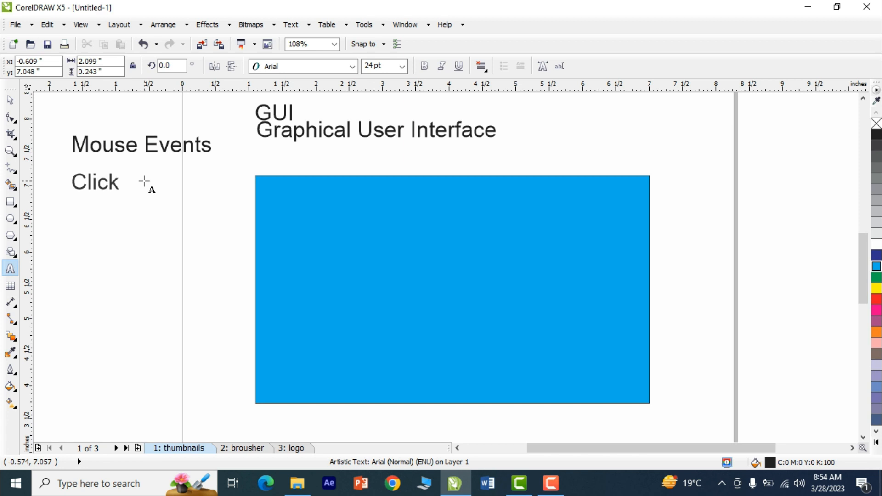
{"action": "left_click", "coordinate": [10, 99]}
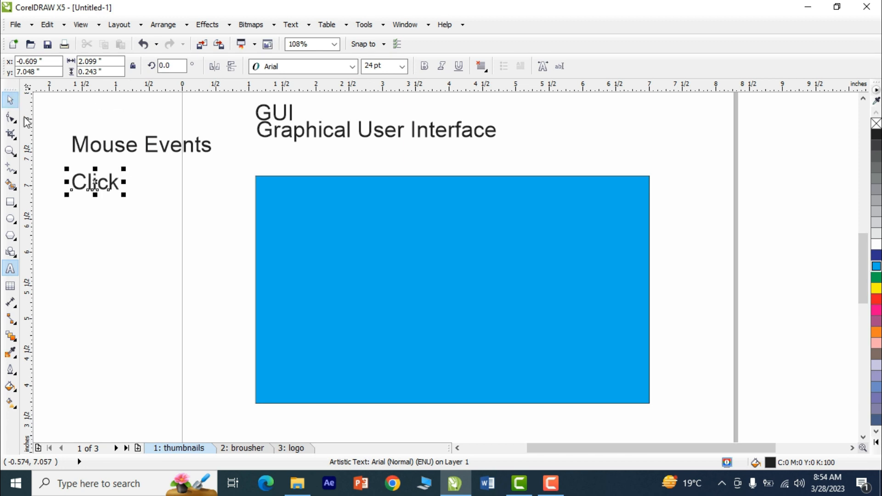
{"action": "left_click", "coordinate": [128, 222]}
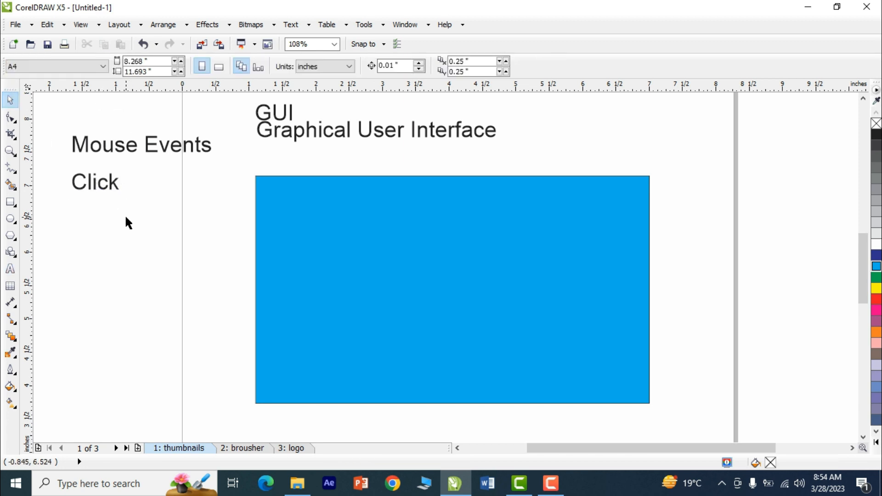
Select the cyan rectangle, the title text and the "Mouse Events" and "Click" labels in turn to demonstrate single-object selection.
{"action": "left_click", "coordinate": [285, 214]}
{"action": "left_click", "coordinate": [306, 124]}
{"action": "left_click", "coordinate": [310, 132]}
{"action": "left_click", "coordinate": [230, 186]}
{"action": "left_click", "coordinate": [189, 150]}
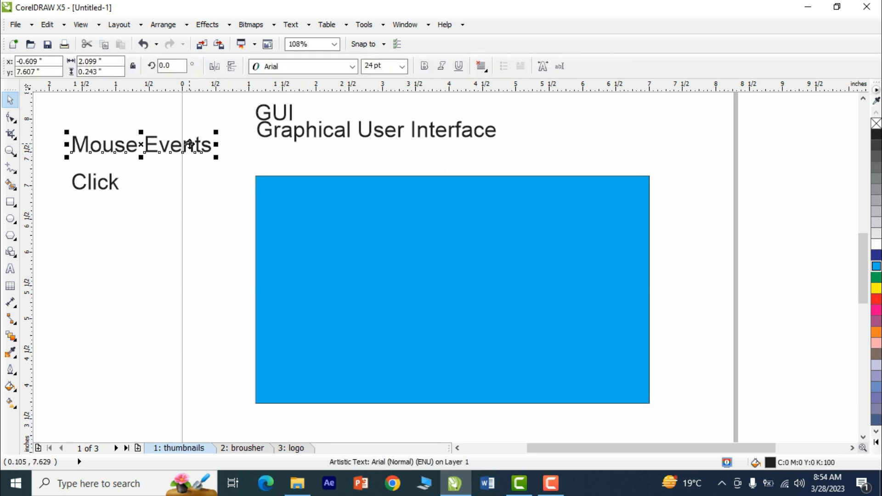
{"action": "left_click", "coordinate": [208, 176]}
{"action": "left_click", "coordinate": [457, 211]}
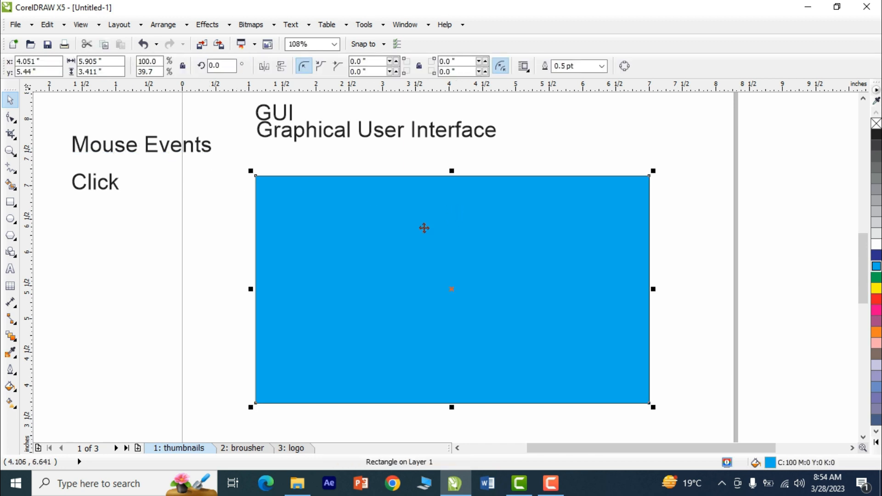
{"action": "left_click", "coordinate": [204, 232]}
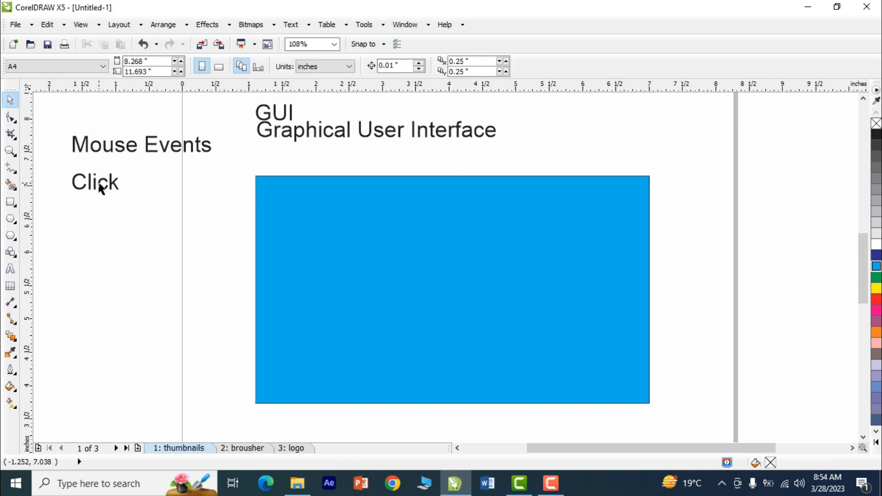
{"action": "left_click", "coordinate": [98, 183]}
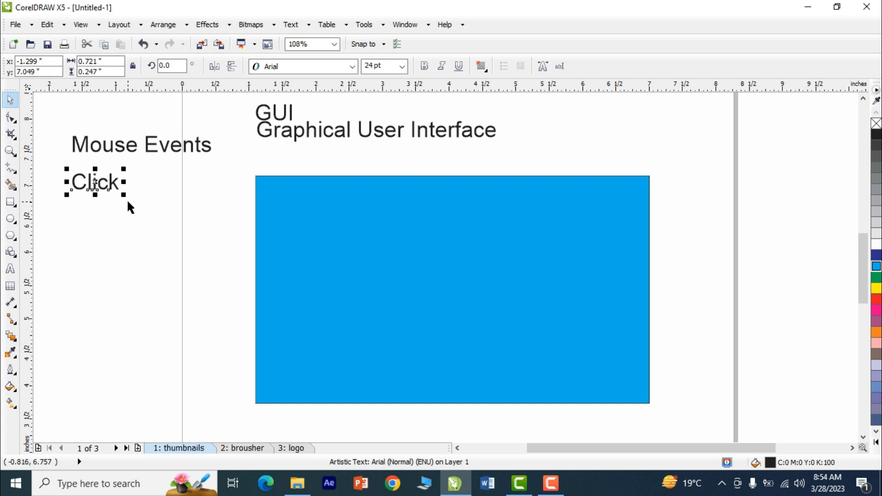
{"action": "left_click", "coordinate": [140, 282]}
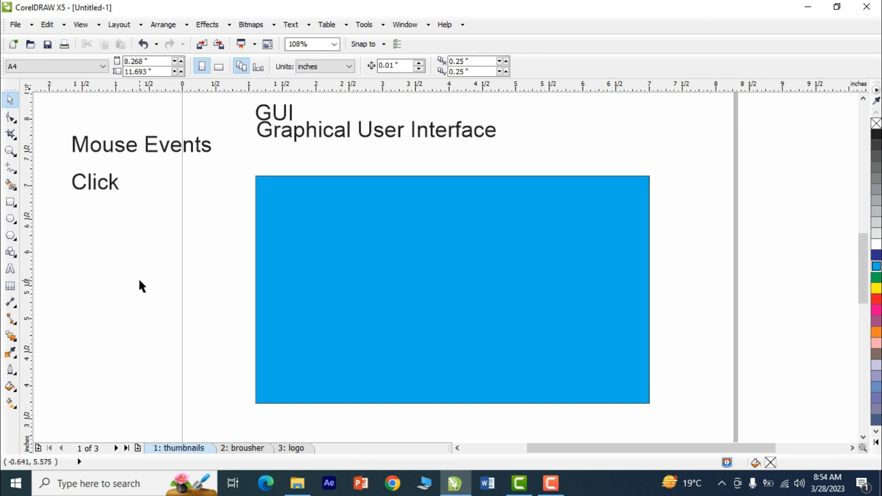
{"action": "left_click", "coordinate": [418, 271]}
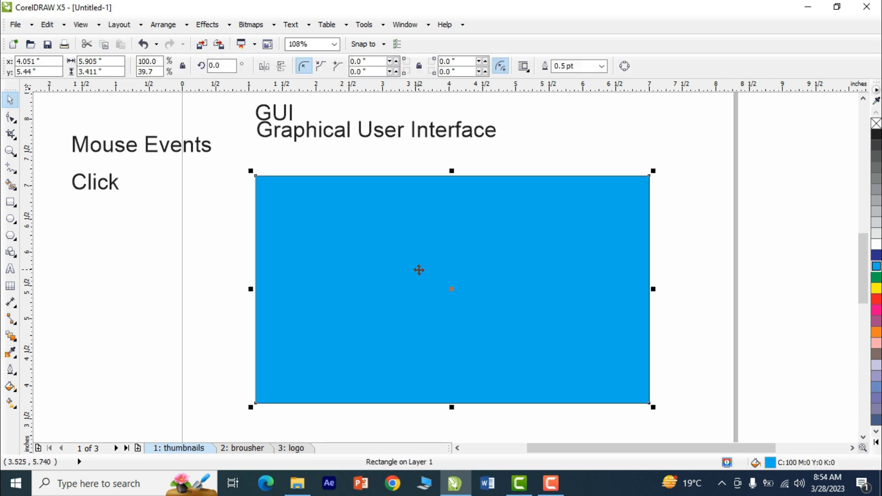
{"action": "left_click", "coordinate": [183, 148]}
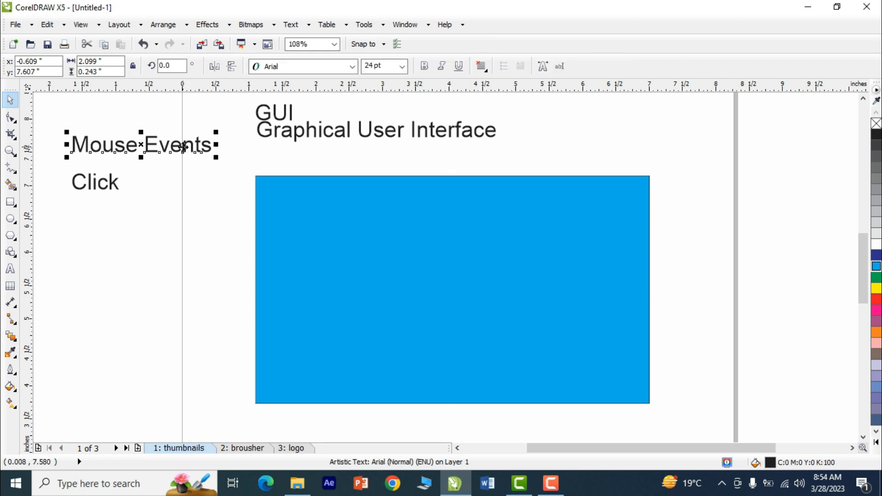
Select the "Graphical User Interface" text, then clear the selection.
{"action": "left_click", "coordinate": [282, 140]}
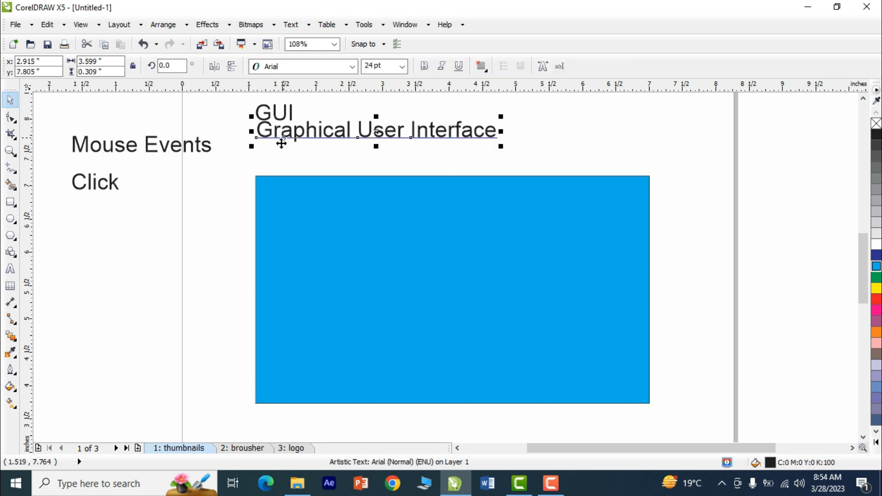
{"action": "left_click", "coordinate": [188, 229]}
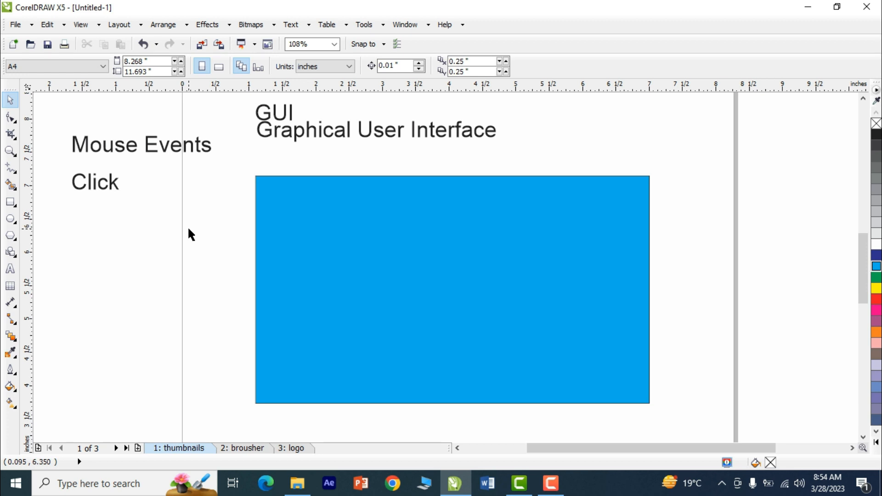
Copy the "Click" text directly below itself, change the copy to "Right Click", and deselect it.
{"action": "left_click", "coordinate": [103, 184]}
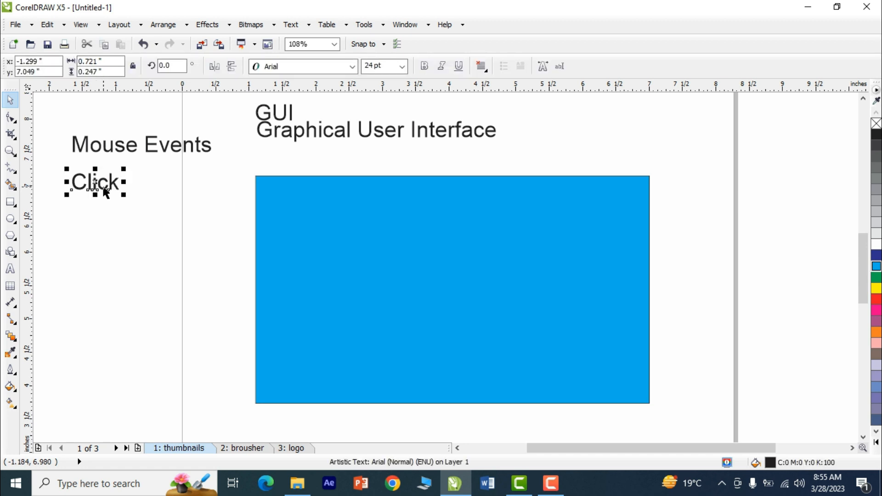
{"action": "left_click_drag", "start_coordinate": [104, 186], "coordinate": [98, 210]}
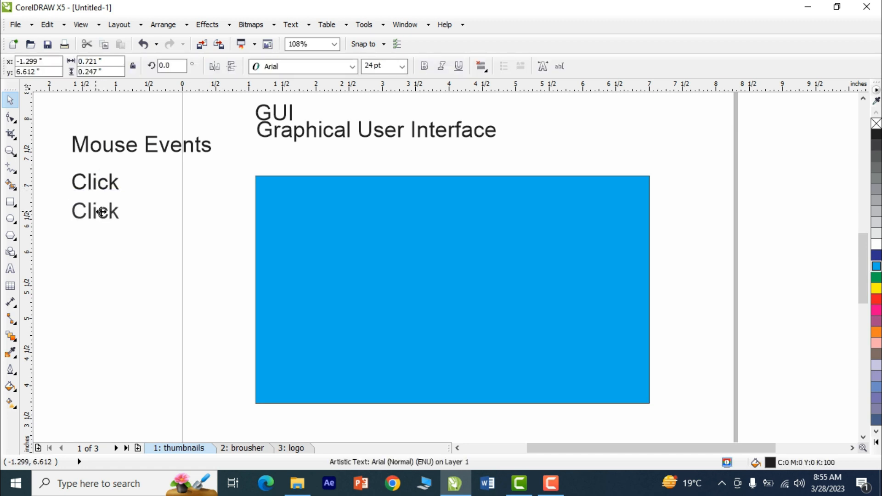
{"action": "key", "text": "F8"}
{"action": "key", "text": "BackSpace"}
{"action": "key", "text": "BackSpace"}
{"action": "key", "text": "BackSpace"}
{"action": "key", "text": "BackSpace"}
{"action": "key", "text": "BackSpace"}
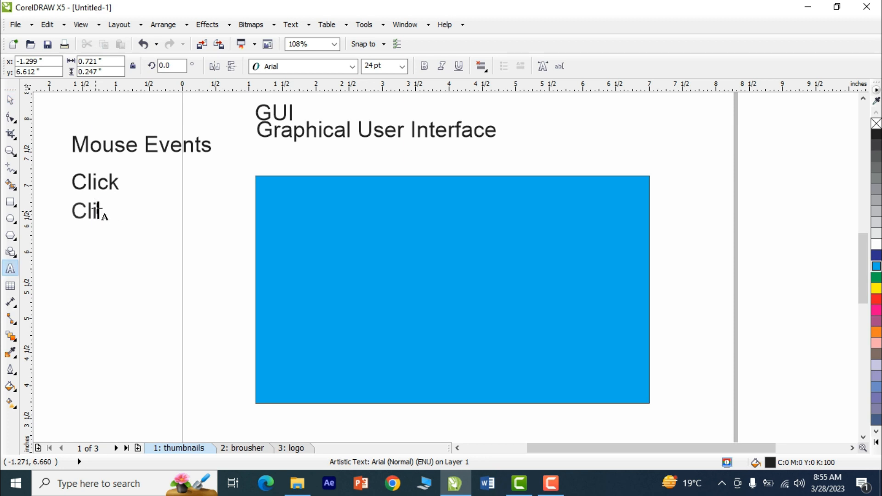
{"action": "type", "text": "Right Click"}
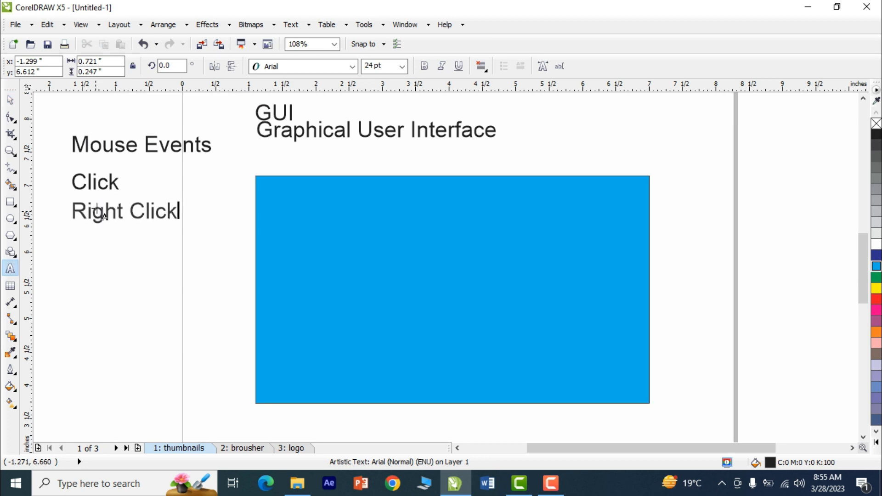
{"action": "left_click", "coordinate": [11, 102]}
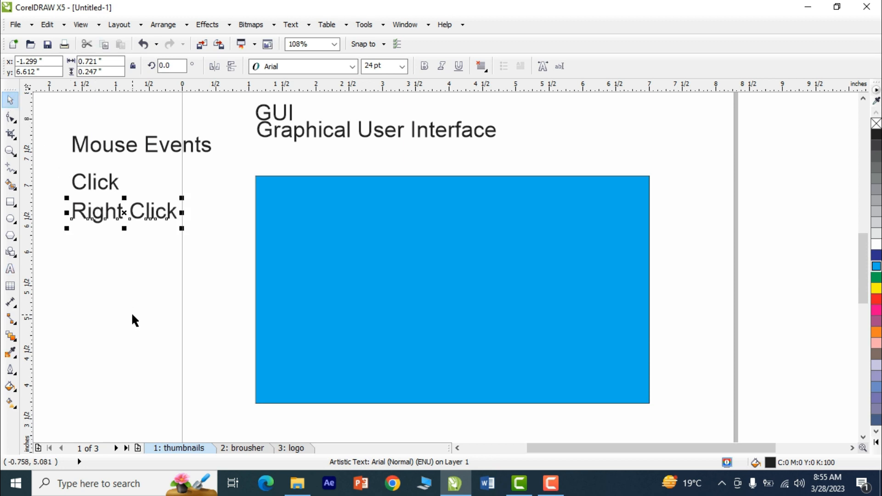
{"action": "left_click", "coordinate": [131, 312]}
{"action": "left_click", "coordinate": [103, 192]}
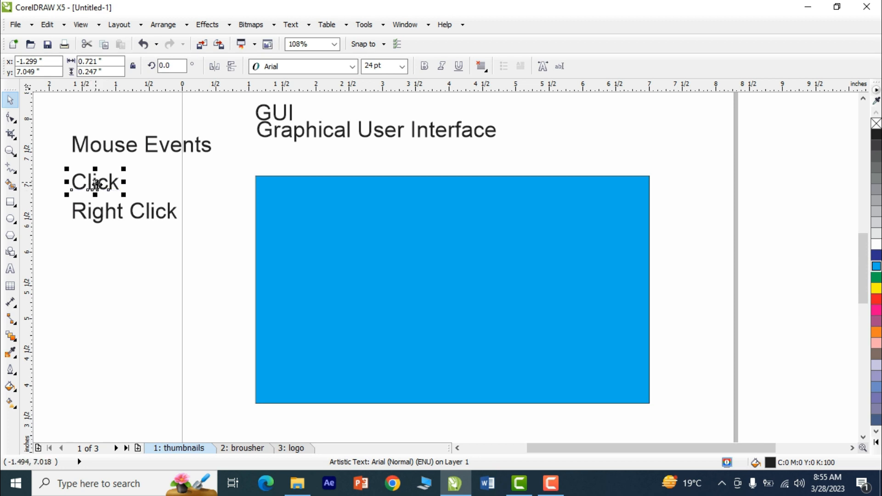
{"action": "left_click", "coordinate": [101, 221]}
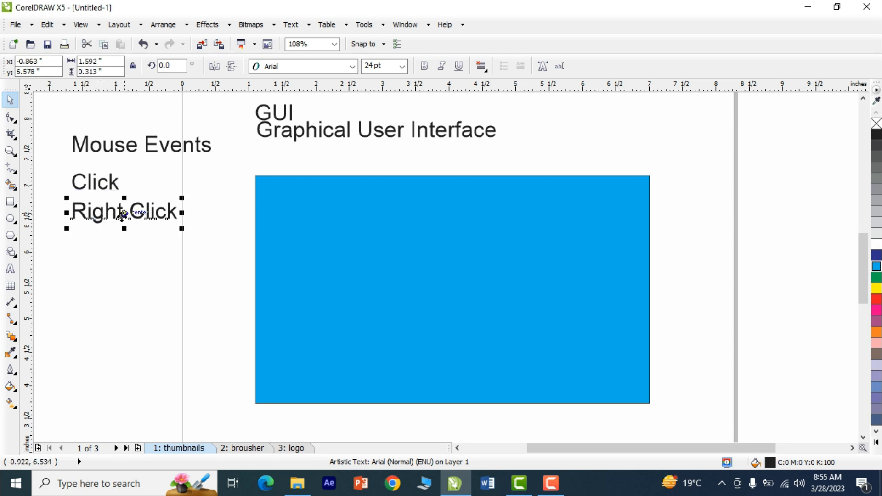
{"action": "left_click_drag", "start_coordinate": [125, 212], "coordinate": [125, 246]}
{"action": "double_click", "coordinate": [121, 254]}
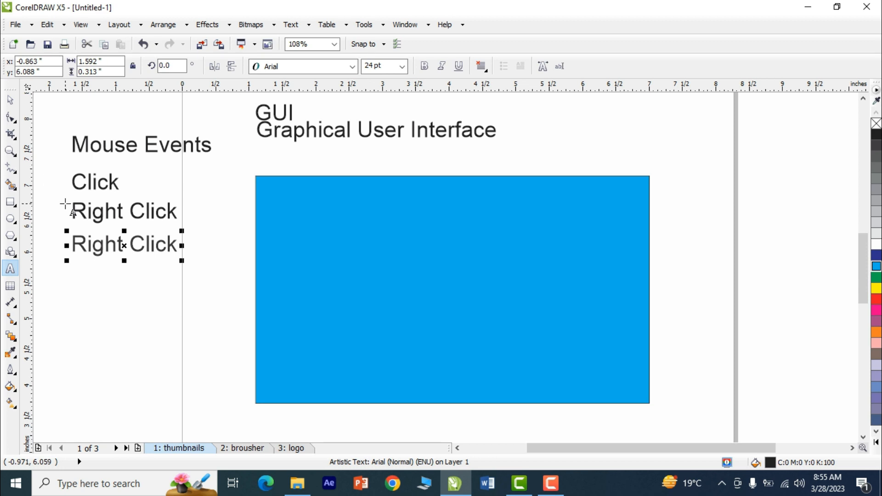
{"action": "left_click", "coordinate": [18, 98]}
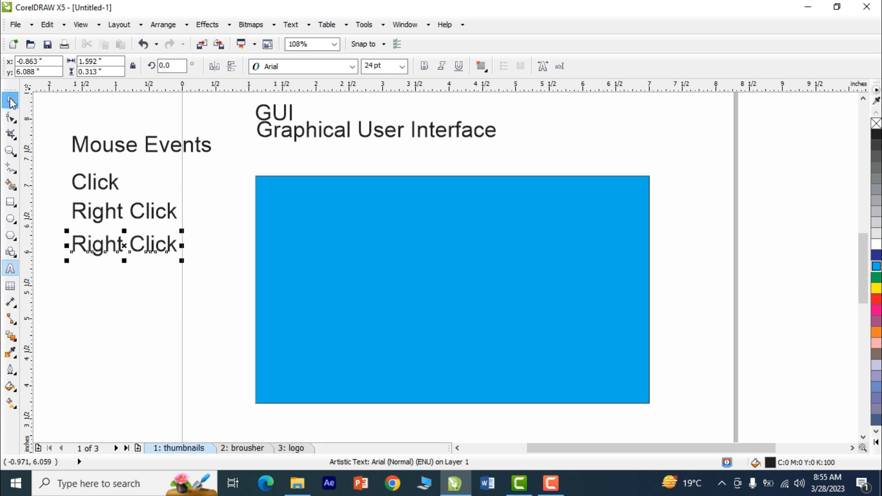
{"action": "key", "text": "Delete"}
Select and deselect the cyan rectangle and the "Mouse Events" text to demonstrate the click event.
{"action": "left_click", "coordinate": [377, 222]}
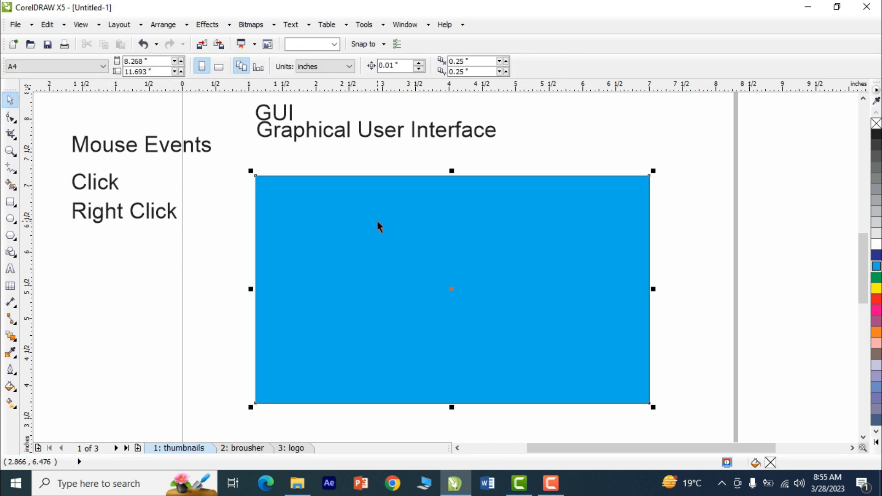
{"action": "left_click", "coordinate": [147, 289]}
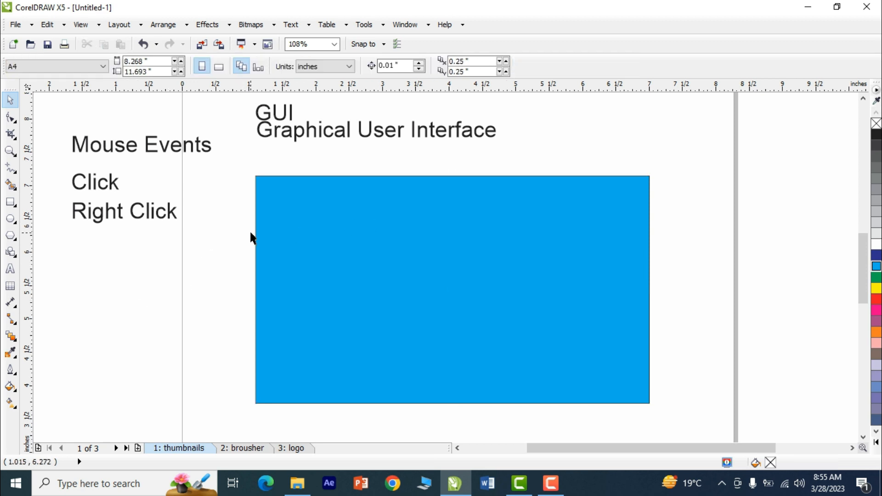
{"action": "right_click", "coordinate": [221, 225]}
{"action": "left_click", "coordinate": [185, 310]}
{"action": "left_click", "coordinate": [188, 145]}
{"action": "left_click", "coordinate": [197, 249]}
{"action": "left_click", "coordinate": [286, 219]}
{"action": "left_click", "coordinate": [236, 288]}
Select the cyan rectangle and open its context menu to demonstrate the right-click event, then dismiss it and clear the selection.
{"action": "left_click", "coordinate": [294, 205]}
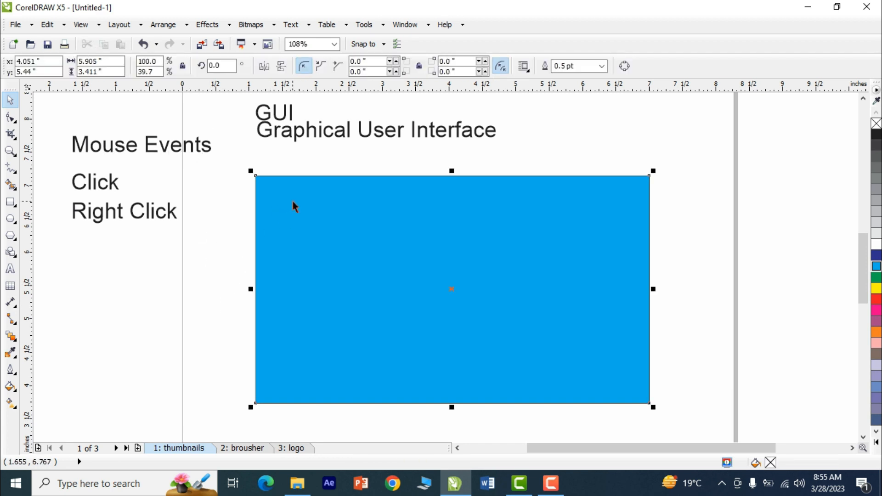
{"action": "right_click", "coordinate": [293, 202]}
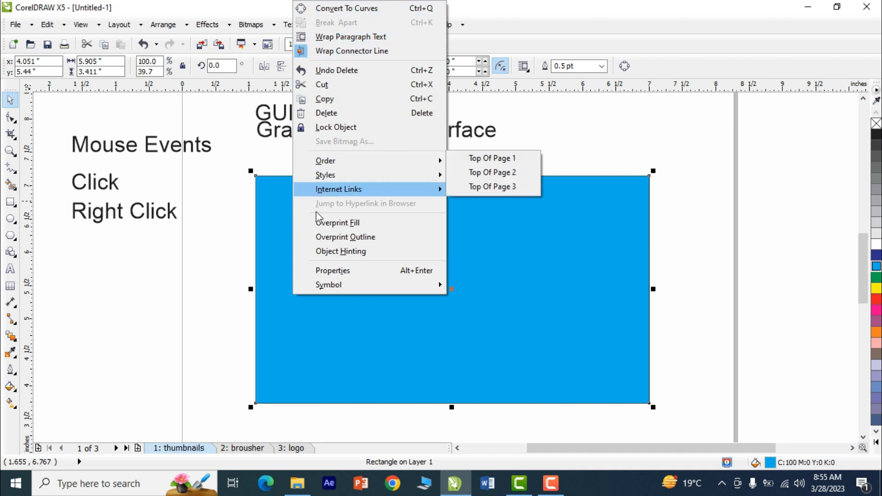
{"action": "left_click", "coordinate": [255, 299]}
{"action": "left_click", "coordinate": [192, 269]}
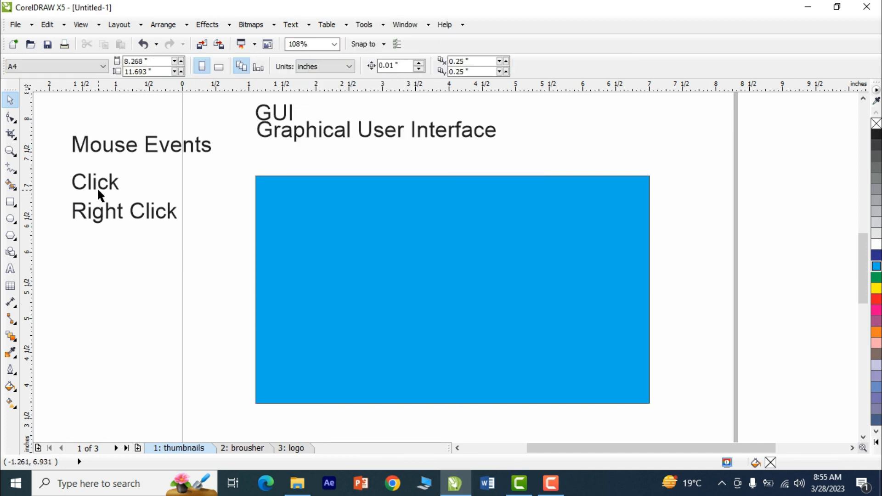
Copy the "Right Click" text directly below itself, change the copy to "Scrol", and deselect it.
{"action": "left_click", "coordinate": [119, 221]}
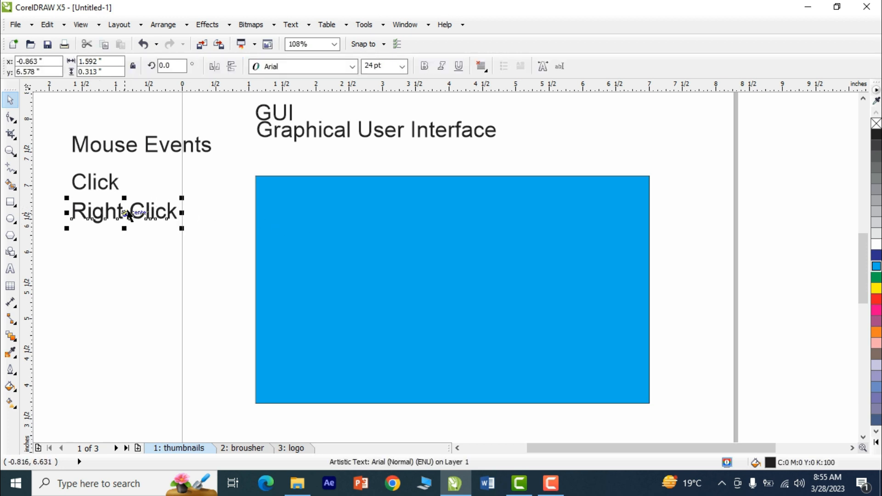
{"action": "left_click_drag", "start_coordinate": [124, 212], "coordinate": [124, 249]}
{"action": "key", "text": "F8"}
{"action": "key", "text": "BackSpace"}
{"action": "key", "text": "BackSpace"}
{"action": "key", "text": "BackSpace"}
{"action": "key", "text": "BackSpace"}
{"action": "key", "text": "BackSpace"}
{"action": "key", "text": "BackSpace"}
{"action": "key", "text": "BackSpace"}
{"action": "key", "text": "BackSpace"}
{"action": "key", "text": "BackSpace"}
{"action": "key", "text": "BackSpace"}
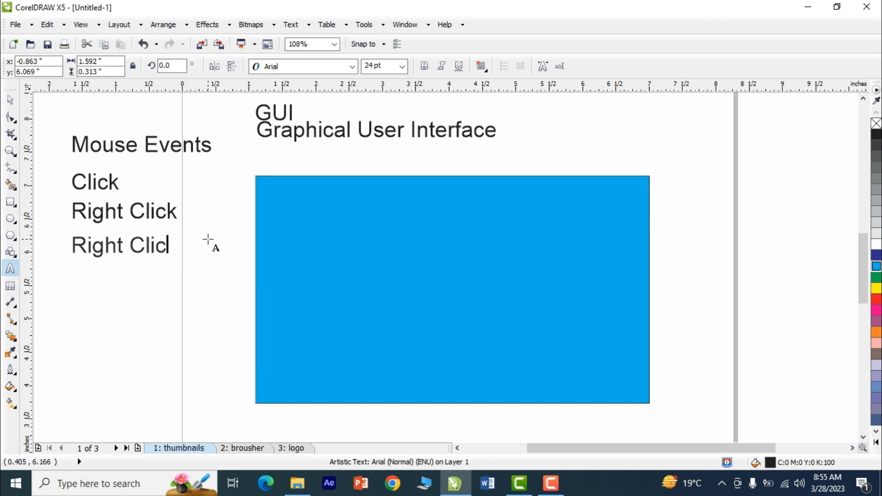
{"action": "key", "text": "BackSpace"}
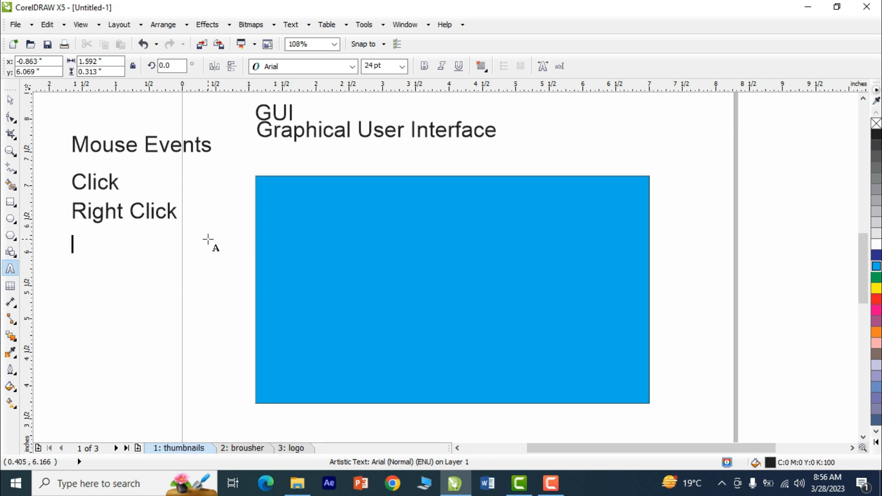
{"action": "type", "text": "Scrol"}
{"action": "left_click", "coordinate": [11, 100]}
{"action": "left_click", "coordinate": [656, 154]}
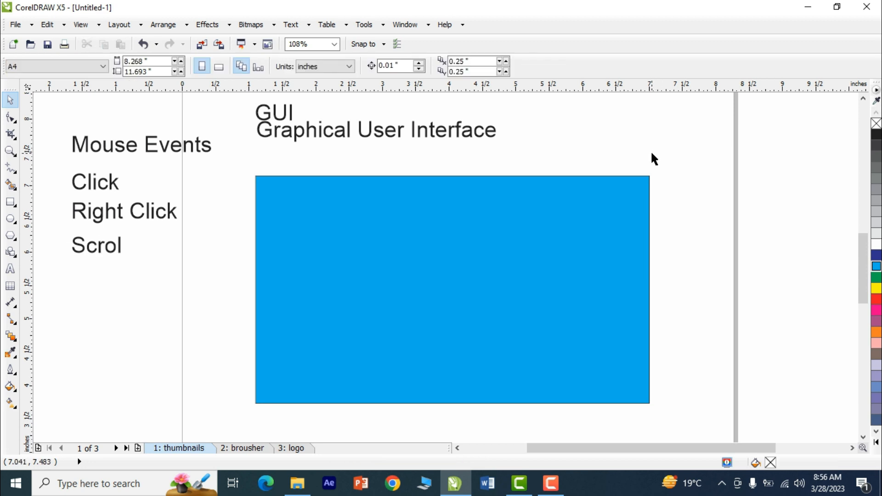
Zoom the page out and in repeatedly at the rectangle's upper-right corner and inside it to demonstrate the scroll event.
{"action": "scroll", "coordinate": [652, 154], "scroll_direction": "down", "scroll_amount": 4}
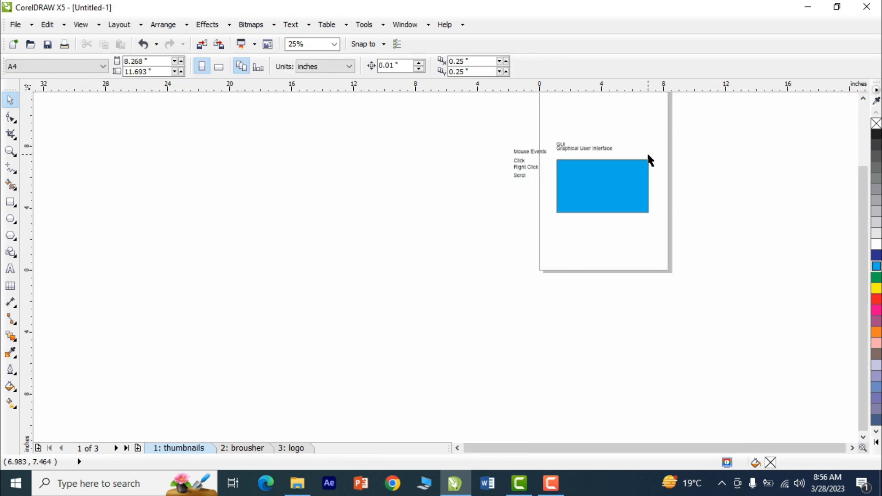
{"action": "scroll", "coordinate": [648, 154], "scroll_direction": "up", "scroll_amount": 3}
{"action": "scroll", "coordinate": [647, 154], "scroll_direction": "down", "scroll_amount": 3}
{"action": "scroll", "coordinate": [648, 154], "scroll_direction": "up", "scroll_amount": 5}
{"action": "scroll", "coordinate": [647, 155], "scroll_direction": "down", "scroll_amount": 2}
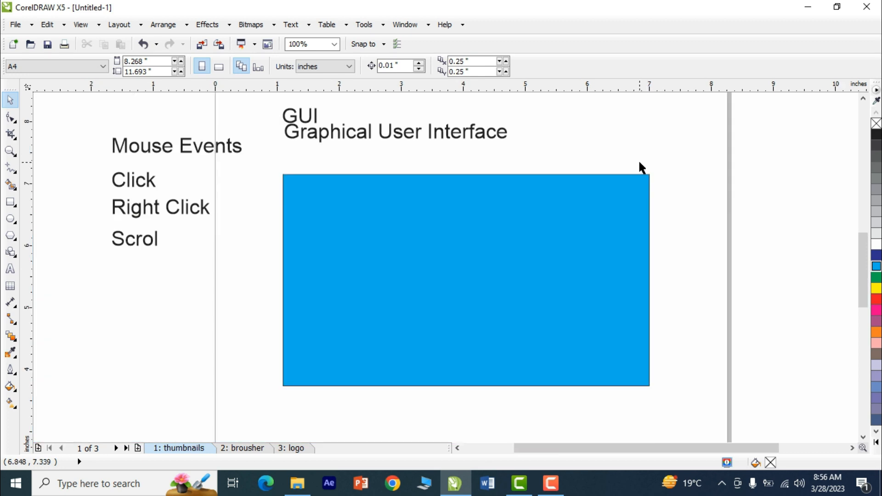
{"action": "scroll", "coordinate": [396, 219], "scroll_direction": "down", "scroll_amount": 3}
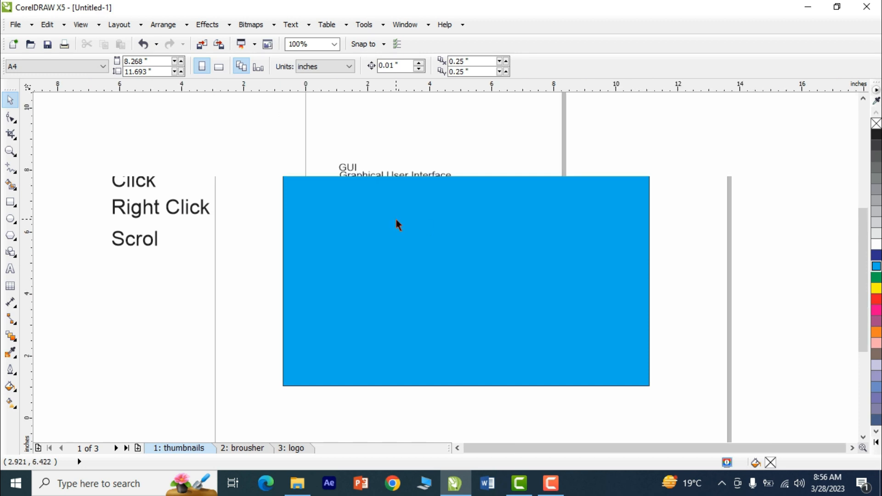
{"action": "scroll", "coordinate": [395, 219], "scroll_direction": "up", "scroll_amount": 3}
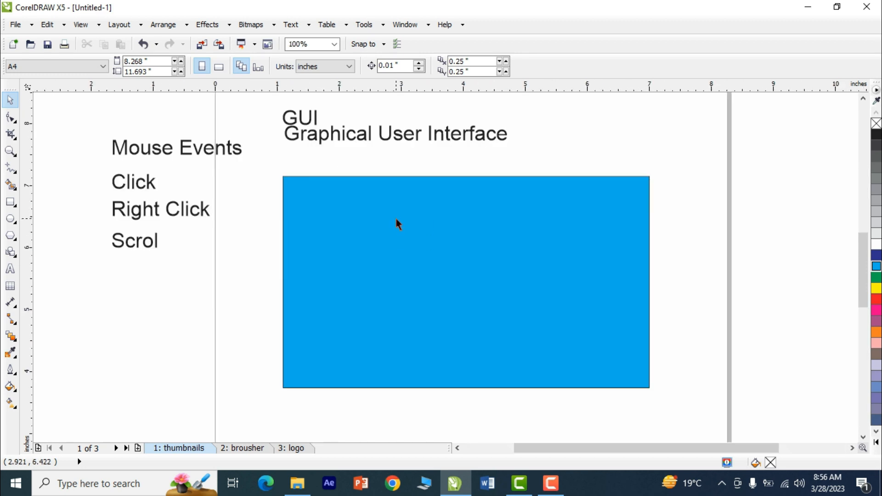
{"action": "scroll", "coordinate": [396, 219], "scroll_direction": "up", "scroll_amount": 2}
{"action": "scroll", "coordinate": [396, 219], "scroll_direction": "down", "scroll_amount": 4}
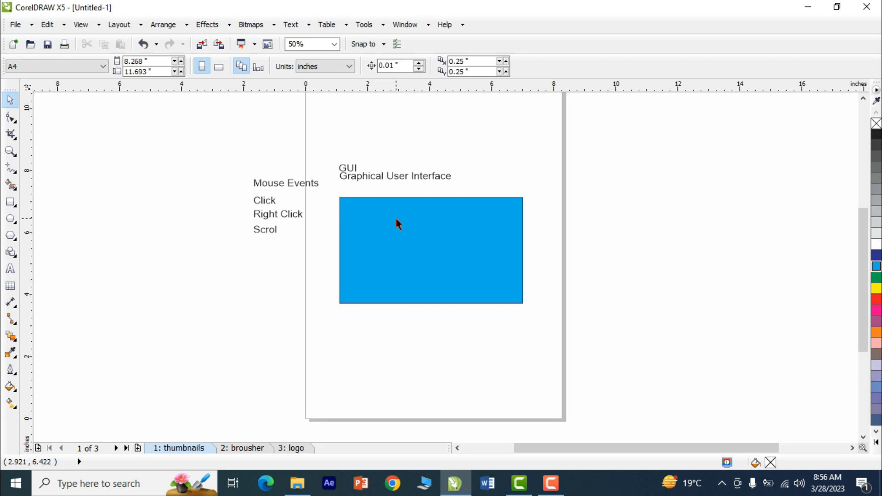
{"action": "scroll", "coordinate": [396, 219], "scroll_direction": "up", "scroll_amount": 2}
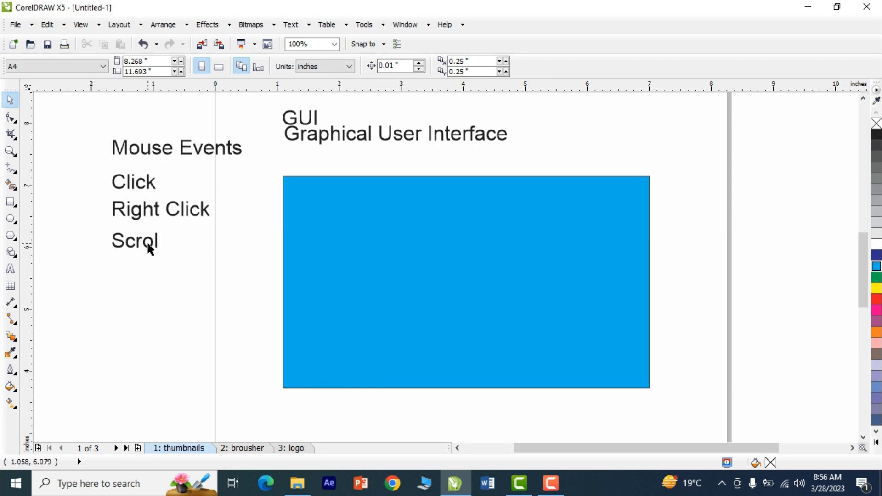
Nudge the "Right Click" text slightly down to space it evenly between "Click" and "Scrol", and deselect it.
{"action": "left_click", "coordinate": [205, 209]}
{"action": "key", "text": "Down"}
{"action": "key", "text": "Down"}
{"action": "key", "text": "Down"}
{"action": "key", "text": "Down"}
{"action": "key", "text": "Down"}
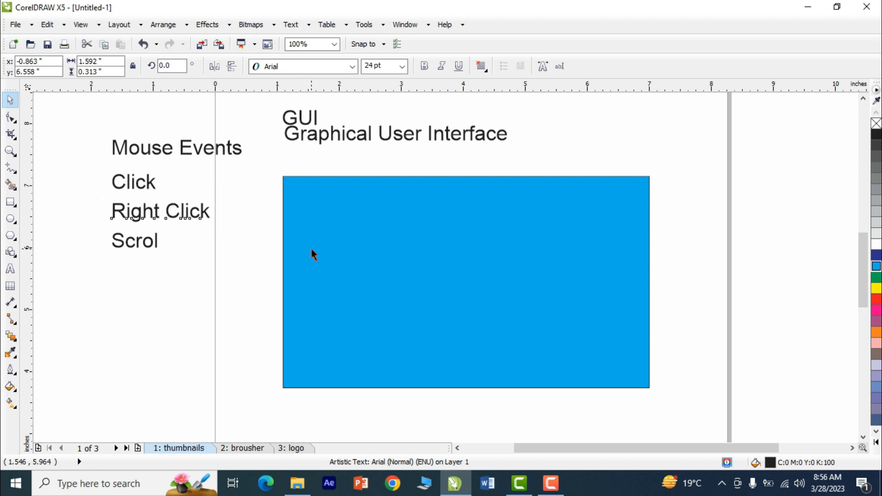
{"action": "key", "text": "Escape"}
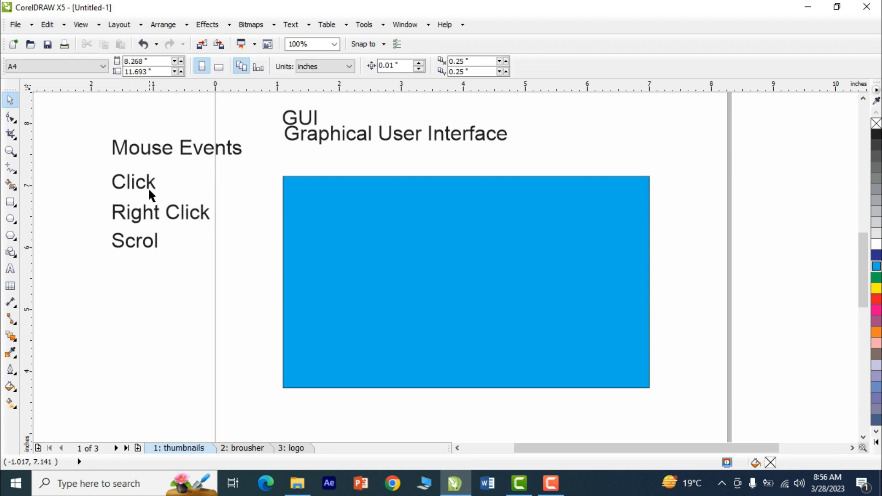
{"action": "left_click", "coordinate": [147, 214]}
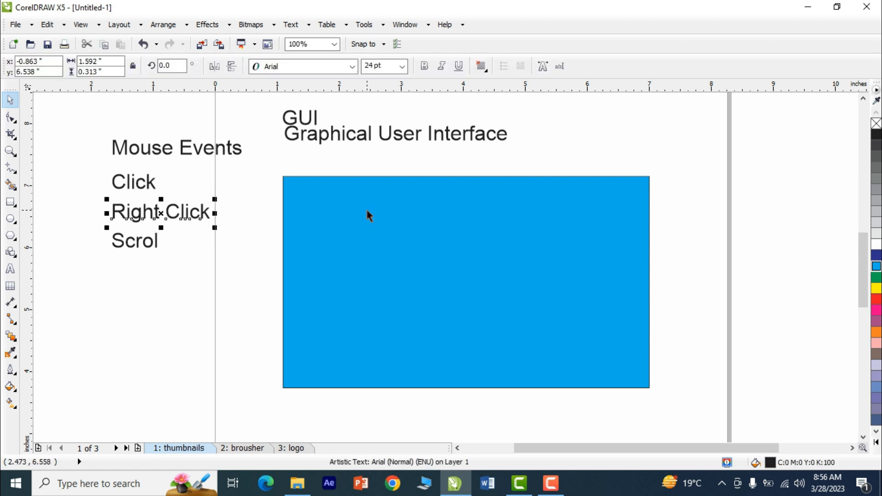
{"action": "left_click", "coordinate": [152, 260]}
Copy the "Scrol" text directly below itself and change the copy to "Drag".
{"action": "left_click", "coordinate": [144, 241]}
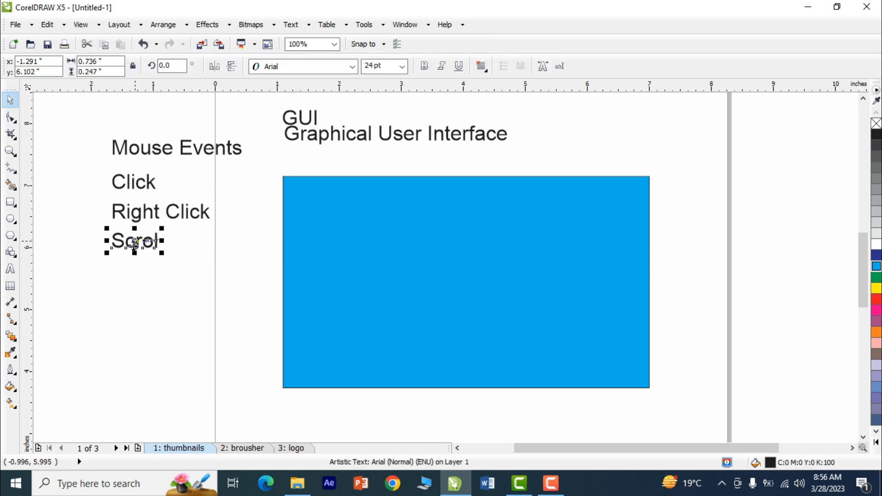
{"action": "left_click_drag", "start_coordinate": [132, 245], "coordinate": [135, 271]}
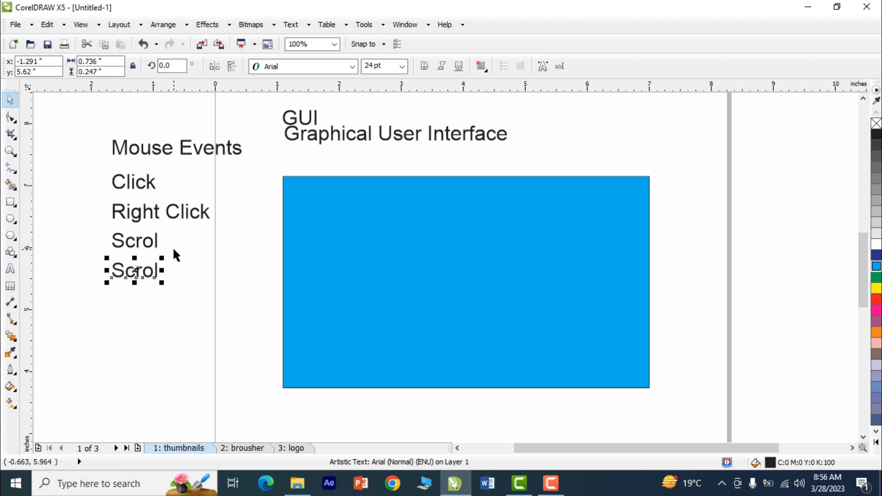
{"action": "key", "text": "F8"}
{"action": "key", "text": "BackSpace"}
{"action": "key", "text": "BackSpace"}
{"action": "key", "text": "BackSpace"}
{"action": "key", "text": "BackSpace"}
{"action": "key", "text": "BackSpace"}
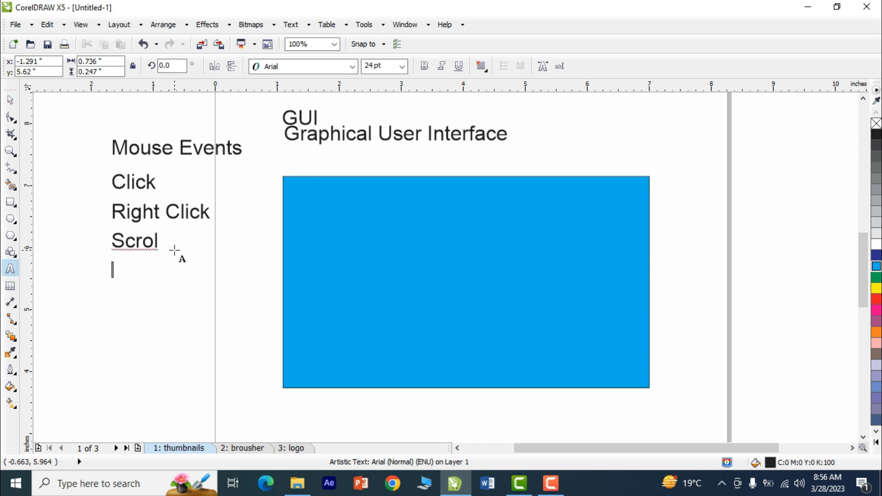
{"action": "type", "text": "Drag"}
Correct the spelling of the "Scrol" text to "Scroll" and clear the selection.
{"action": "left_click", "coordinate": [140, 241]}
{"action": "key", "text": "End"}
{"action": "type", "text": "l"}
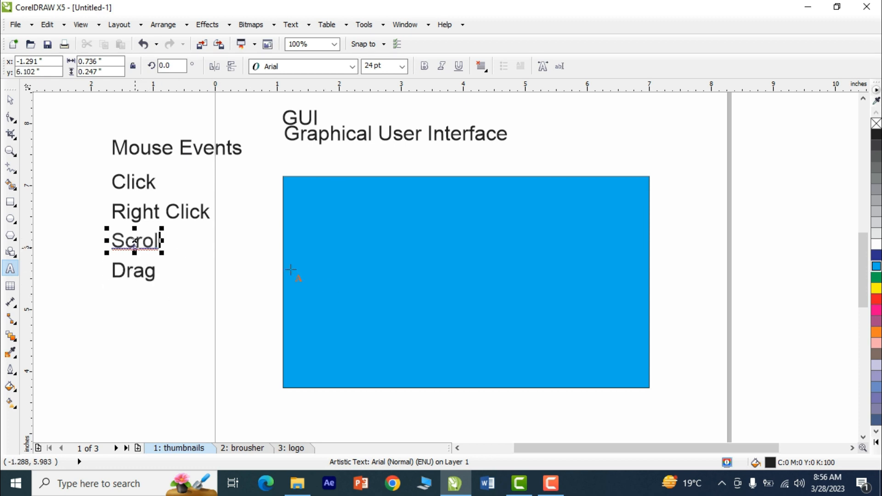
{"action": "type", "text": "l"}
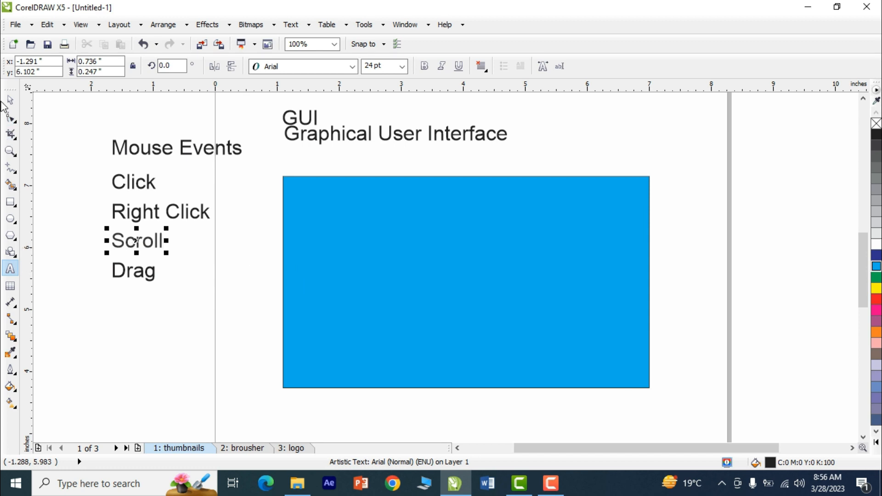
{"action": "left_click", "coordinate": [5, 104]}
{"action": "left_click", "coordinate": [116, 315]}
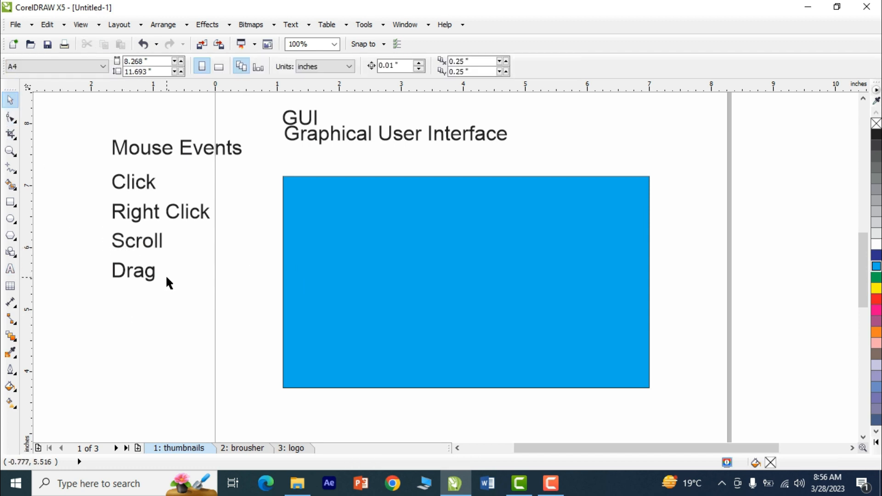
Delete the blue rectangle below the "Graphical User Interface" text.
{"action": "left_click", "coordinate": [143, 282]}
{"action": "left_click", "coordinate": [156, 327]}
{"action": "left_click", "coordinate": [392, 250]}
{"action": "left_click", "coordinate": [205, 298]}
{"action": "left_click_drag", "start_coordinate": [561, 133], "coordinate": [803, 318]}
{"action": "left_click", "coordinate": [336, 215]}
{"action": "key", "text": "Delete"}
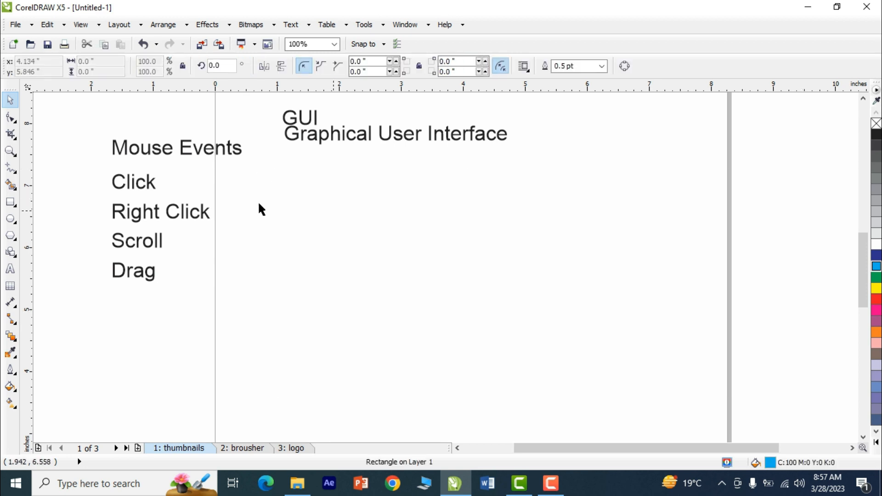
Draw an unfilled rectangle about 3.04 by 1.98 inches below the "Graphical User Interface" text and deselect it.
{"action": "left_click", "coordinate": [11, 206]}
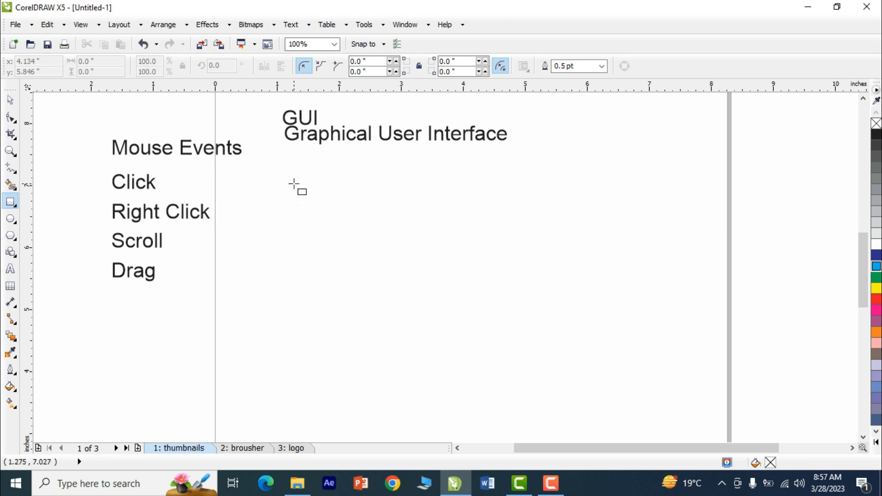
{"action": "left_click_drag", "start_coordinate": [281, 171], "coordinate": [470, 294]}
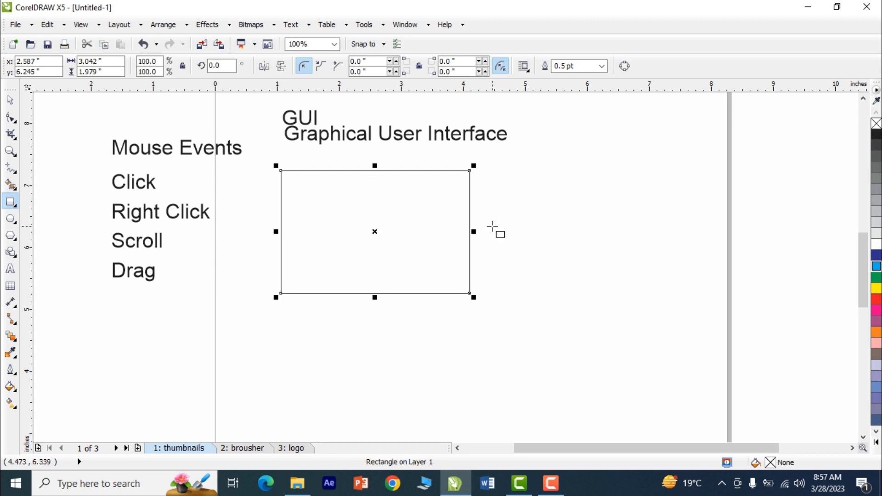
{"action": "left_click", "coordinate": [11, 99]}
{"action": "left_click", "coordinate": [501, 214]}
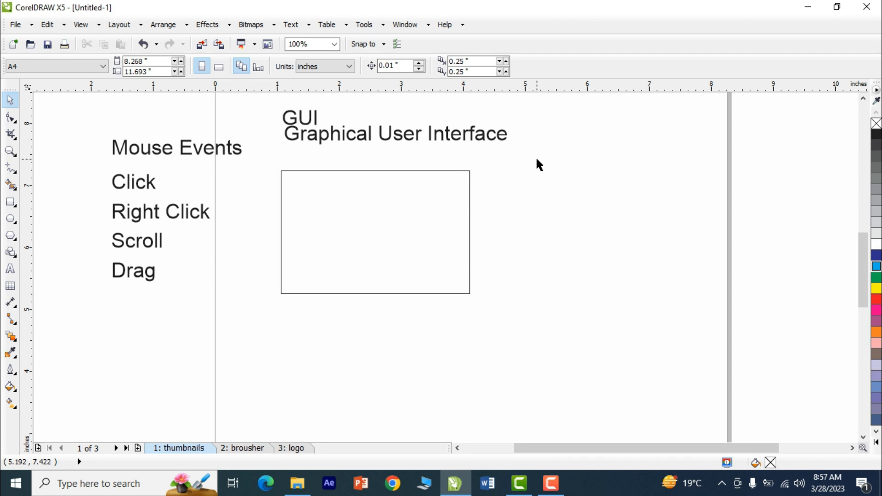
{"action": "left_click_drag", "start_coordinate": [566, 191], "coordinate": [771, 333]}
Draw a nearly circular ellipse about 2.06 by 2.15 inches beside the rectangle.
{"action": "left_click", "coordinate": [10, 203]}
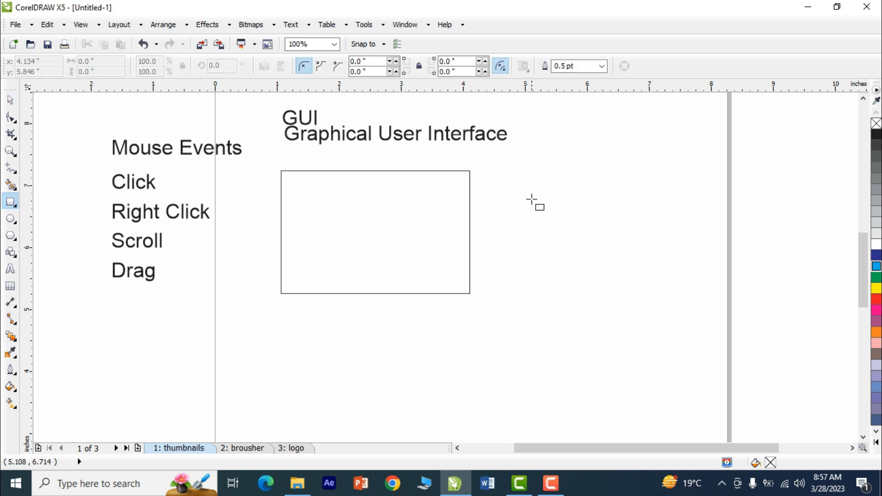
{"action": "left_click", "coordinate": [9, 220]}
{"action": "left_click_drag", "start_coordinate": [498, 170], "coordinate": [629, 306]}
{"action": "left_click", "coordinate": [10, 100]}
Move the ellipse and the rectangle around to demonstrate the drag event, leave them side by side and deselect them.
{"action": "left_click_drag", "start_coordinate": [547, 213], "coordinate": [645, 192]}
{"action": "left_click_drag", "start_coordinate": [648, 157], "coordinate": [627, 187]}
{"action": "left_click_drag", "start_coordinate": [418, 234], "coordinate": [378, 217]}
{"action": "left_click", "coordinate": [620, 227]}
{"action": "left_click_drag", "start_coordinate": [620, 228], "coordinate": [563, 203]}
{"action": "left_click", "coordinate": [492, 322]}
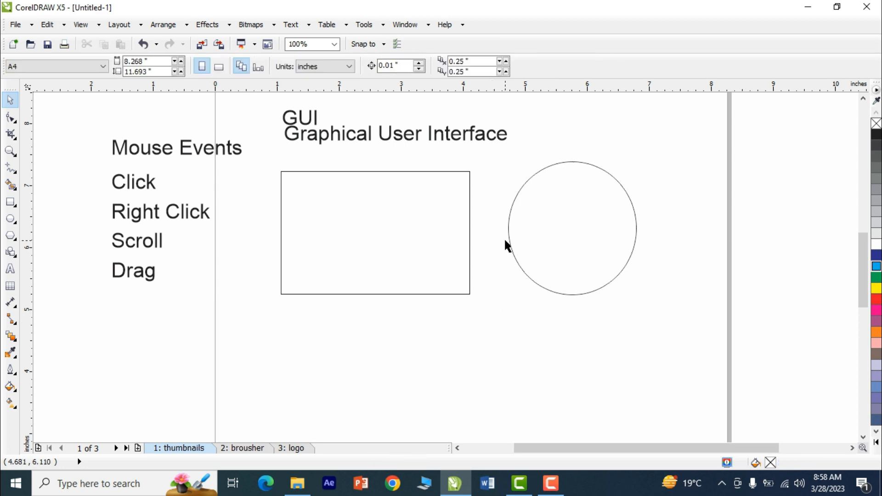
Select the rectangle and the ellipse in turn to demonstrate picking individual objects.
{"action": "left_click", "coordinate": [375, 230]}
{"action": "left_click", "coordinate": [577, 239]}
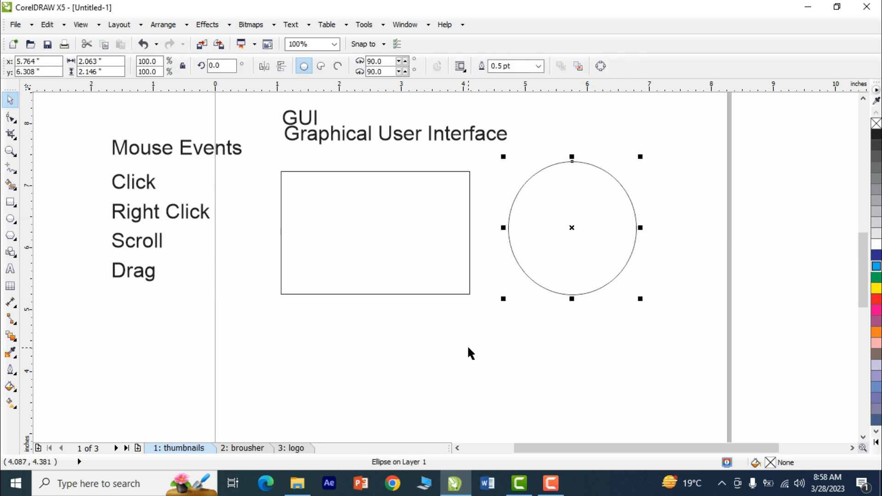
{"action": "left_click", "coordinate": [452, 317]}
{"action": "left_click", "coordinate": [423, 255]}
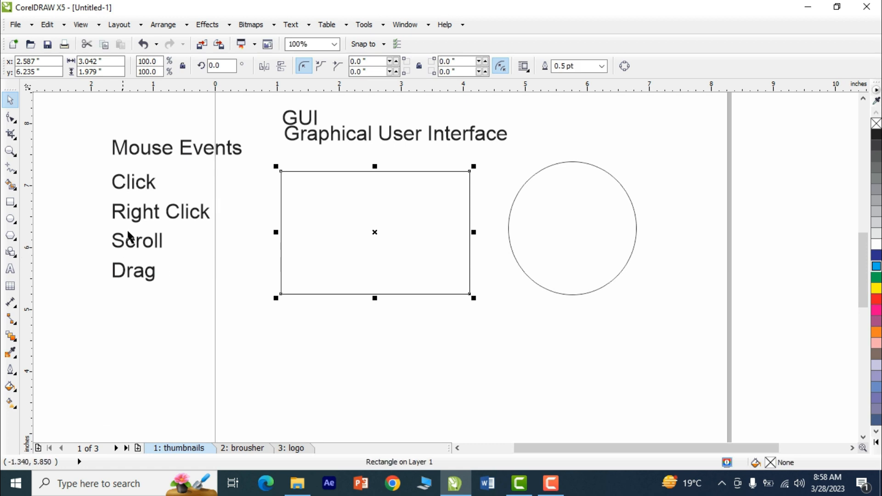
Fill the "Click", "Right Click", "Scroll" and "Drag" texts with red and clear the selection.
{"action": "left_click_drag", "start_coordinate": [94, 161], "coordinate": [239, 299]}
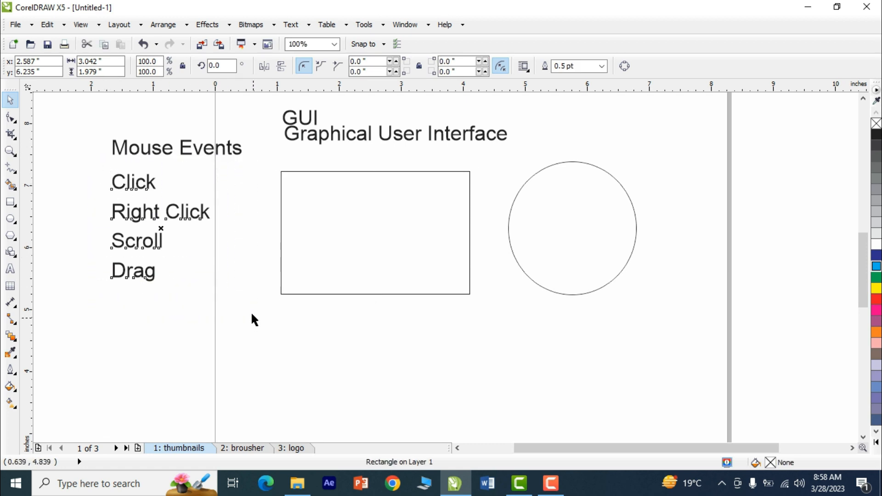
{"action": "left_click", "coordinate": [876, 299]}
{"action": "key", "text": "Escape"}
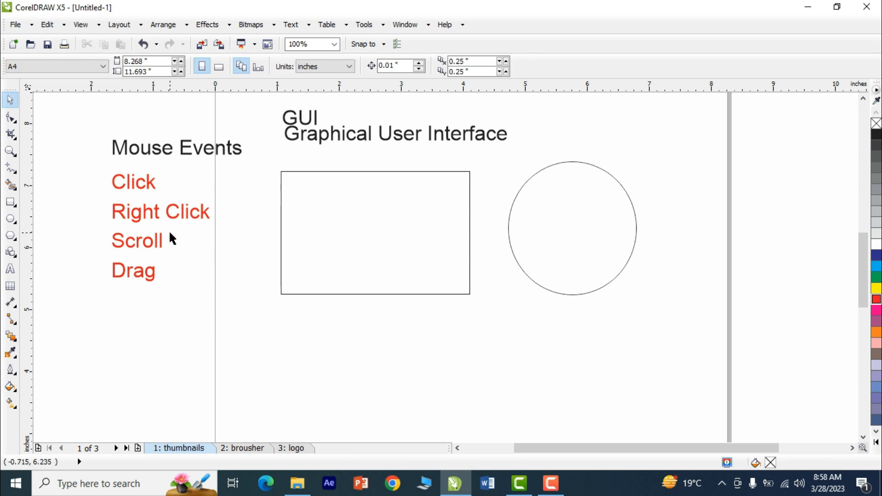